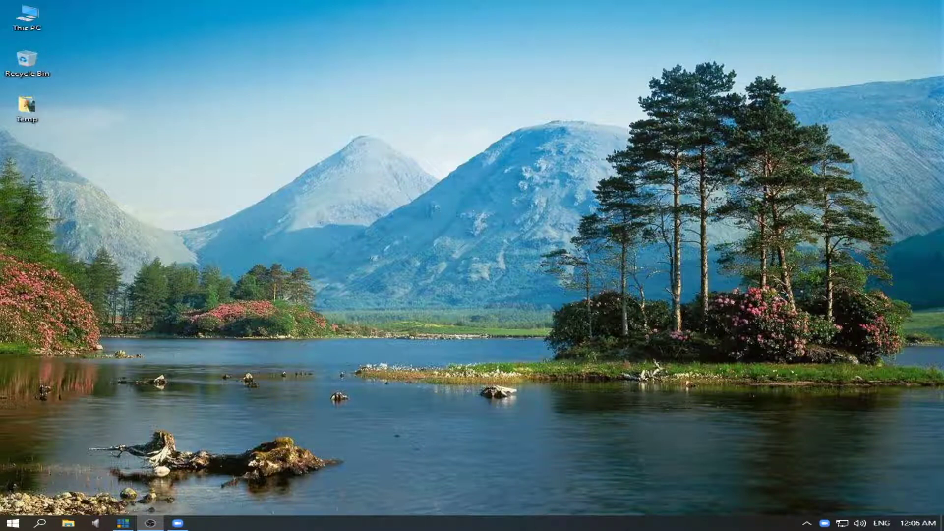
Restore the vMix Pro window with its background video inputs over the desktop.
click(125, 524)
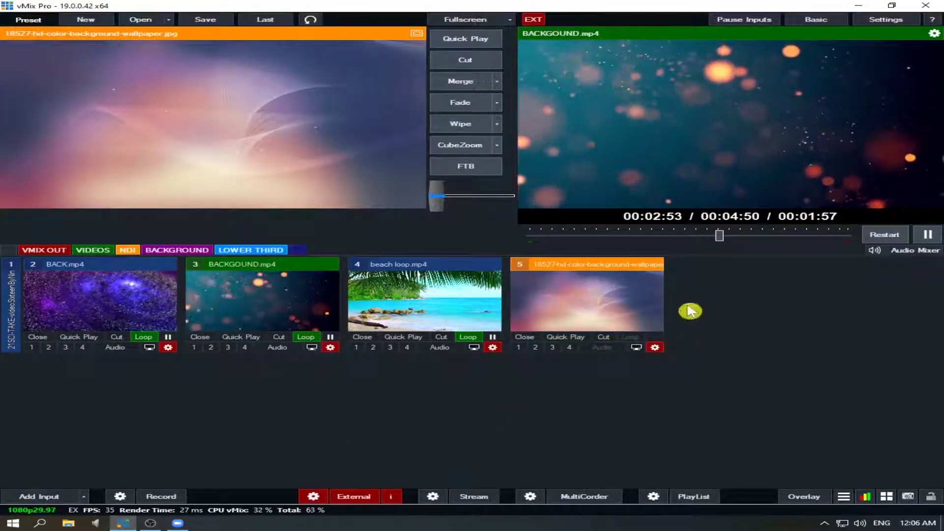
click(127, 296)
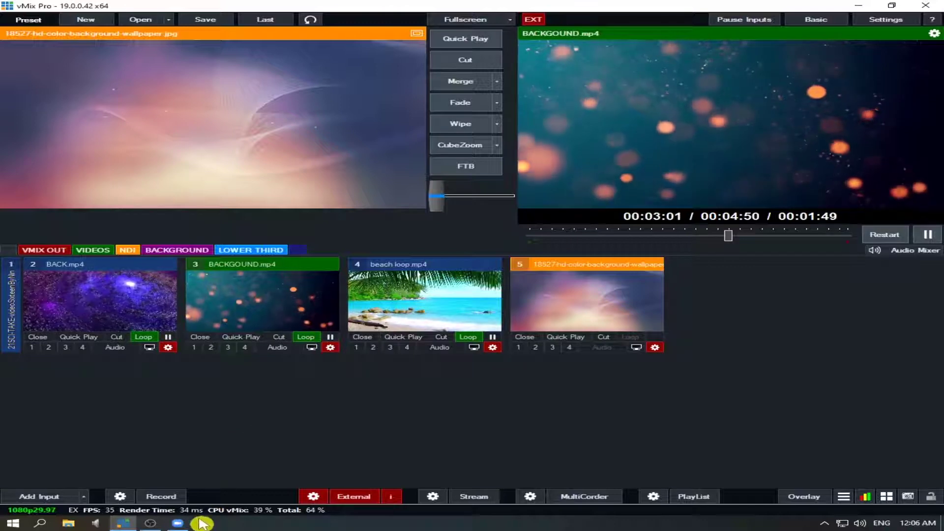
Join the Zoom meeting by its meeting ID with video on, then return to vMix.
click(180, 524)
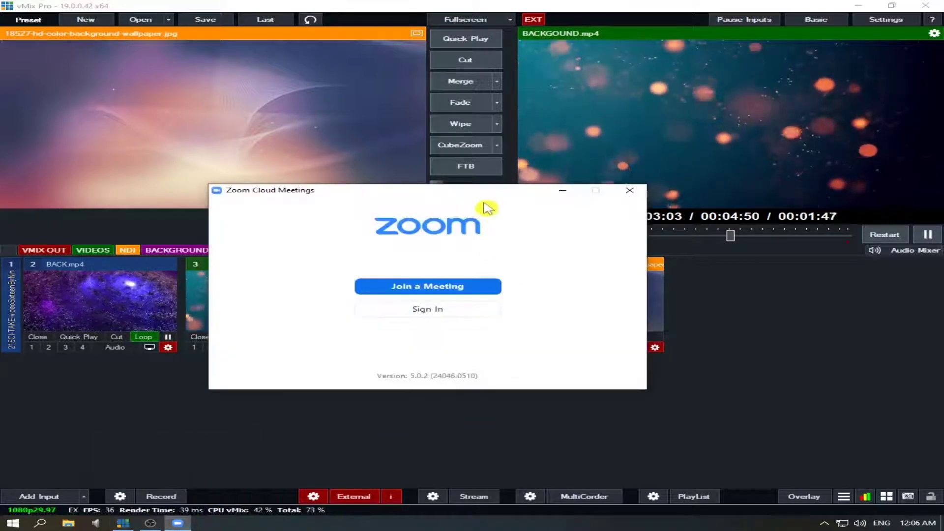
click(474, 278)
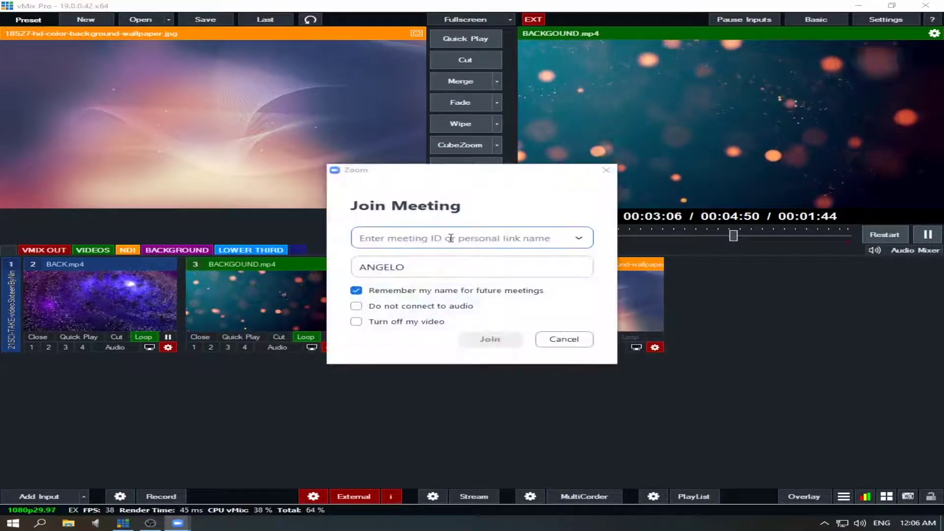
text(555)
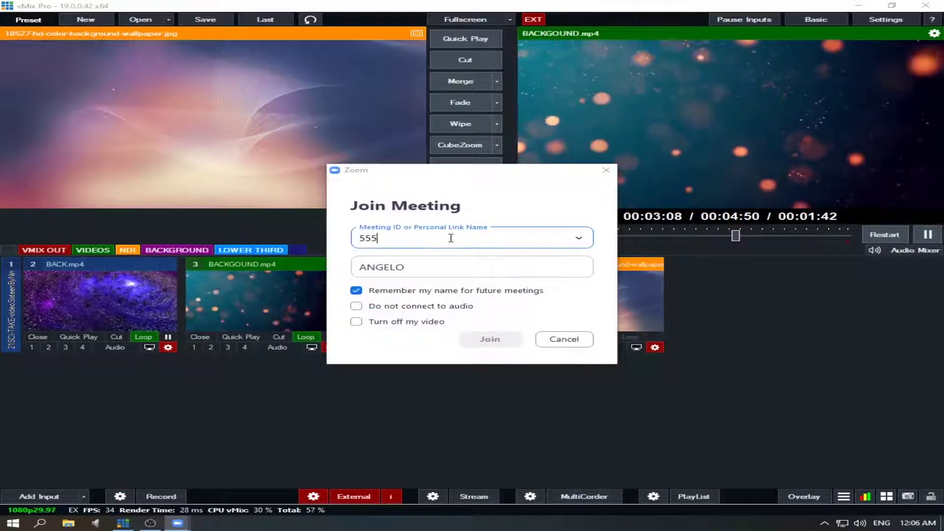
text( 150 2)
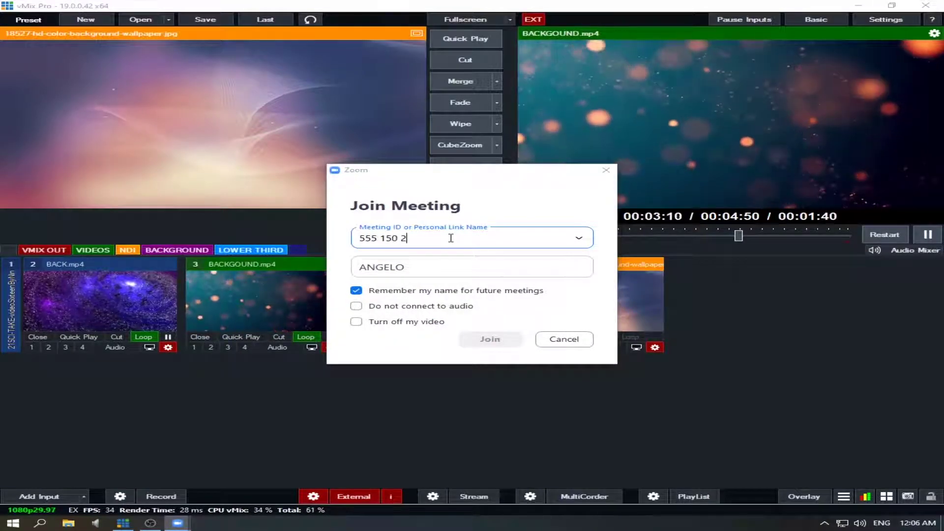
text(000)
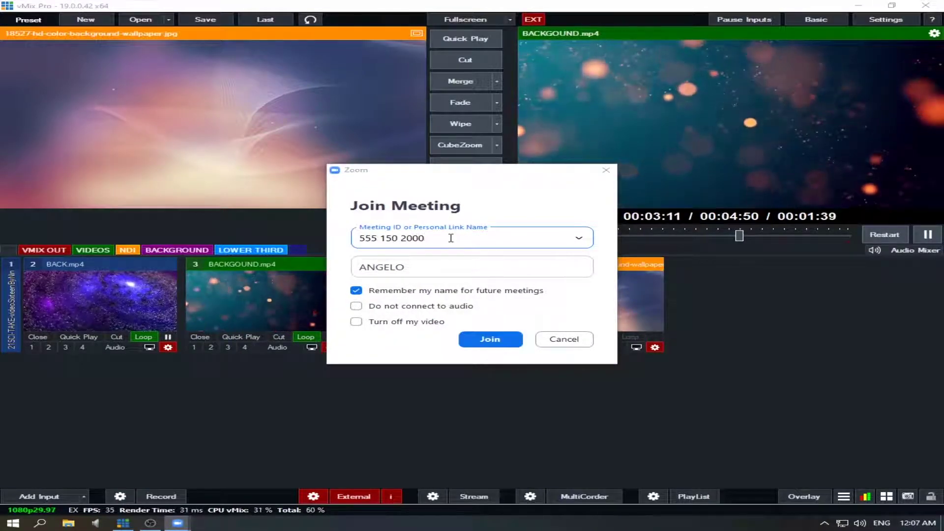
click(493, 340)
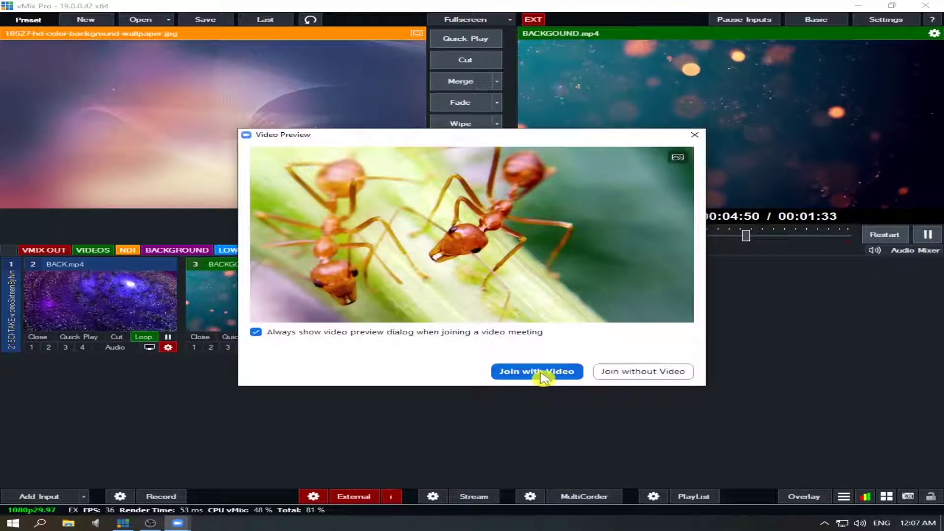
click(543, 374)
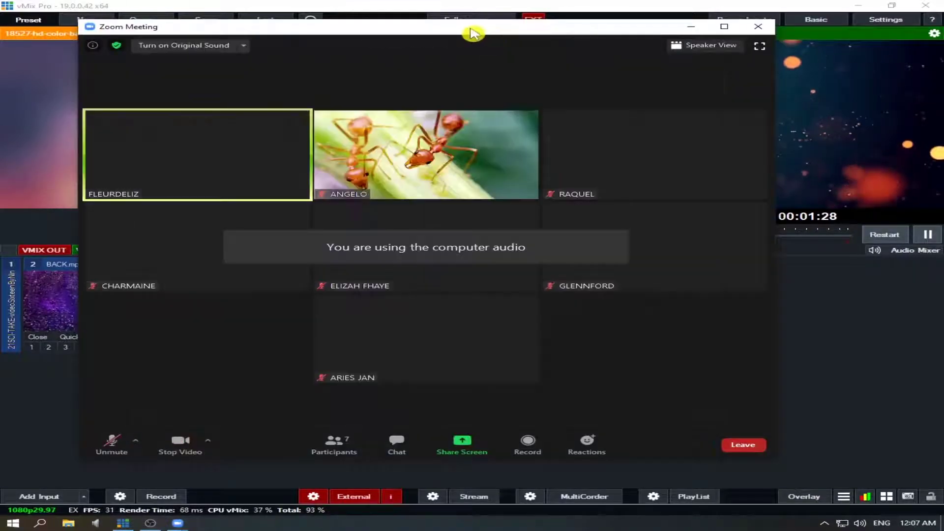
drag(467, 33, 520, 37)
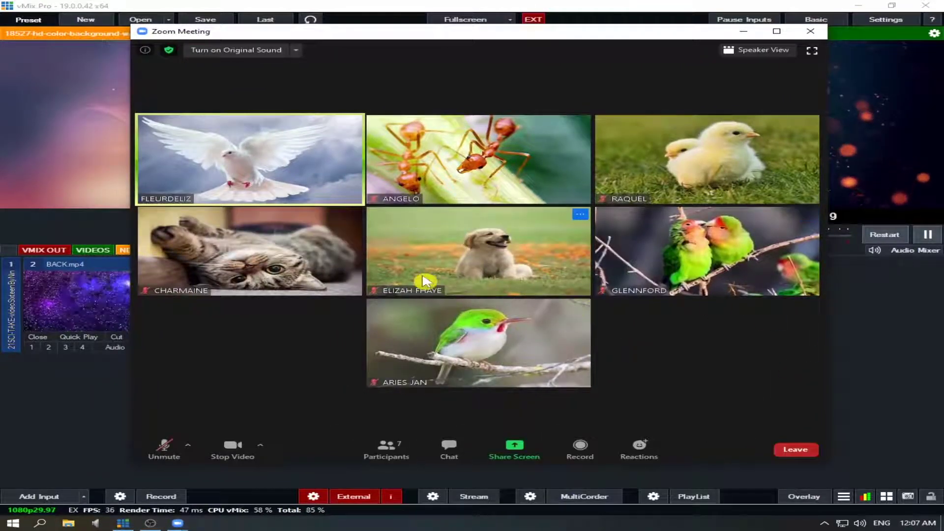
click(871, 374)
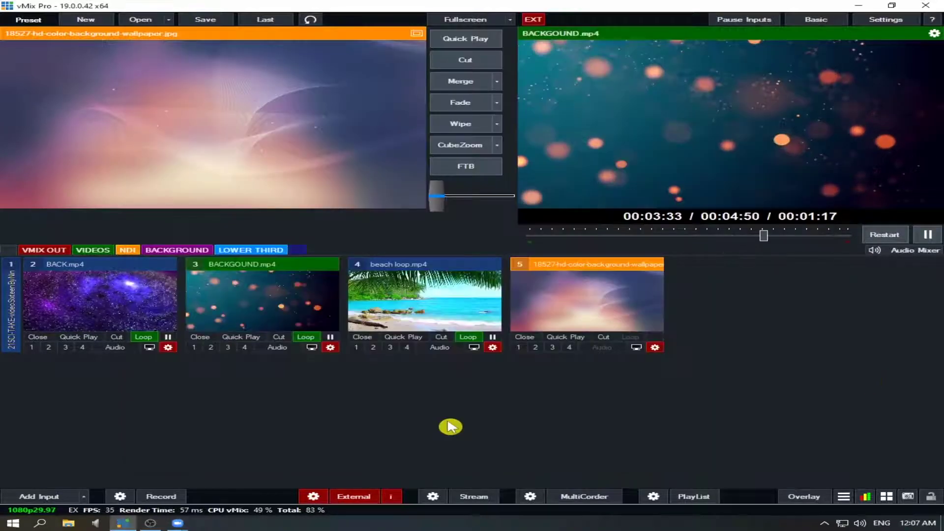
Add a Local Desktop Capture of the Zoom Meetings window as input 6 and view it full-size.
click(61, 494)
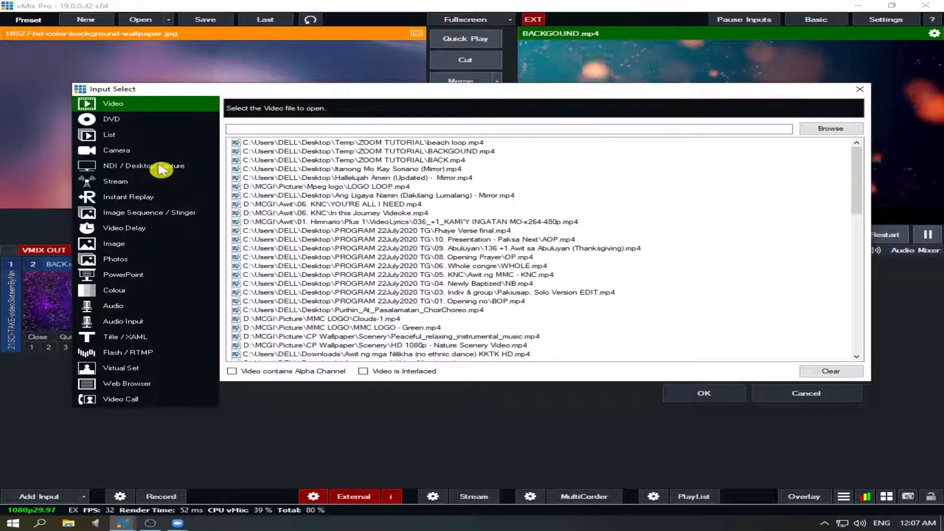
click(161, 167)
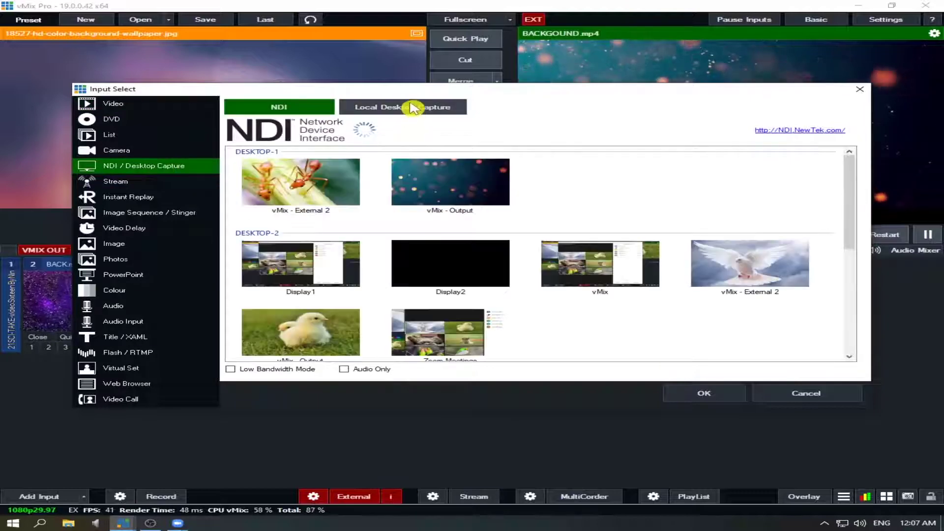
click(414, 108)
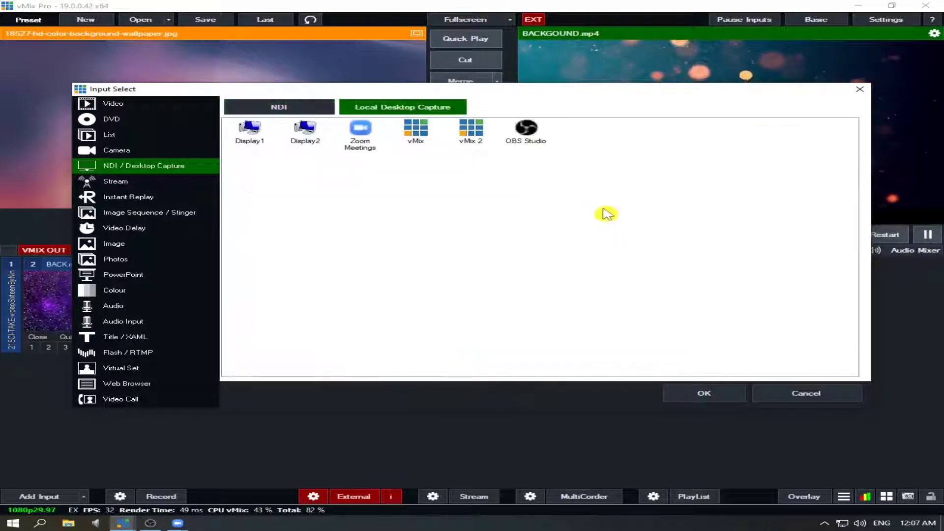
click(362, 137)
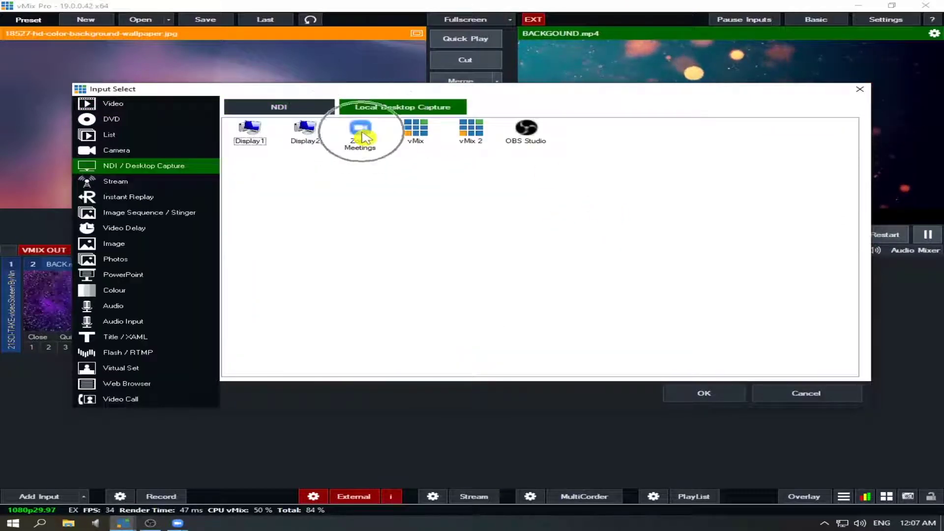
click(713, 394)
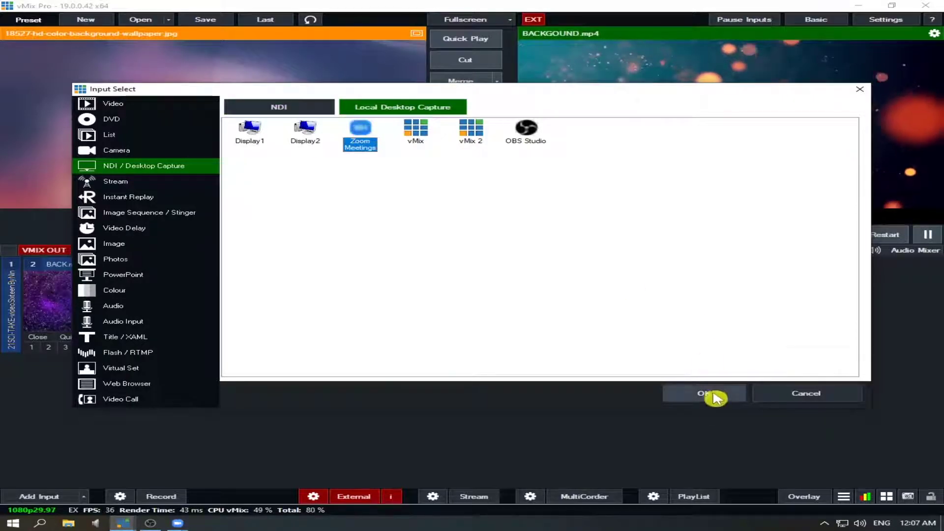
click(714, 396)
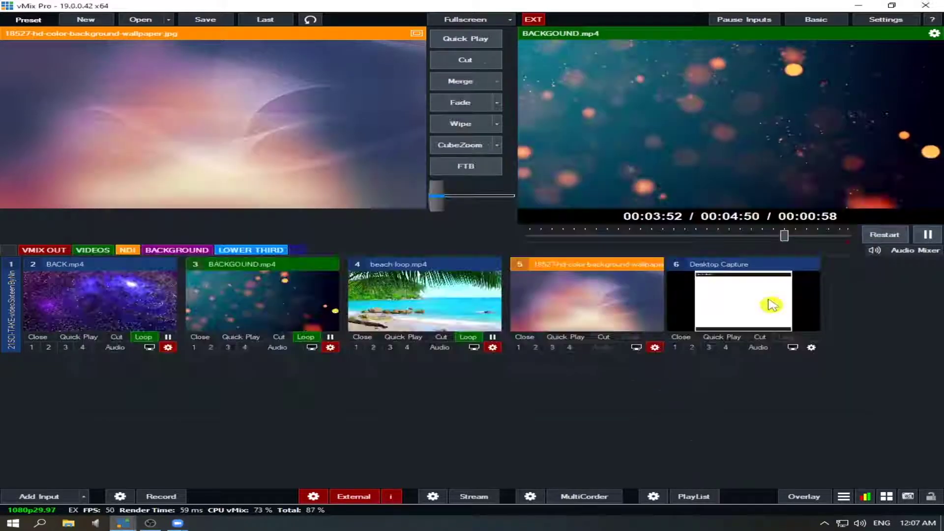
click(793, 348)
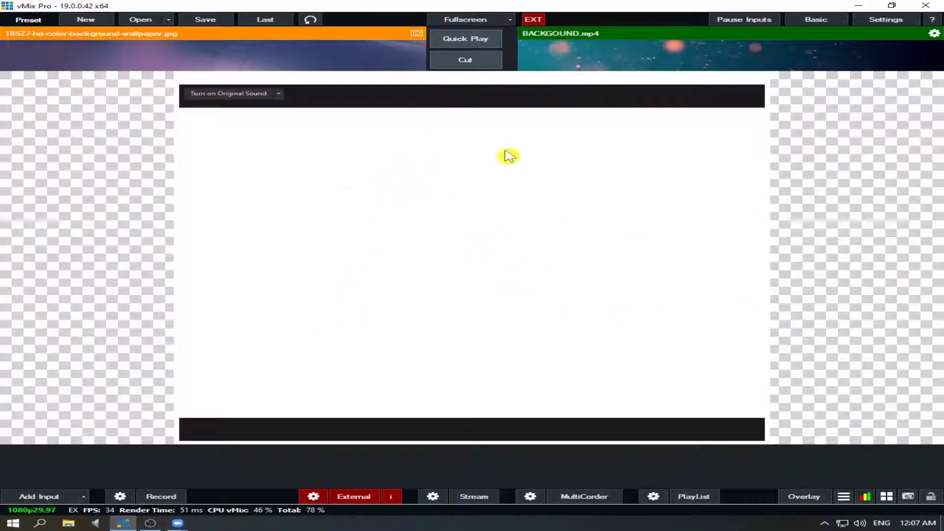
Close the enlarged capture preview and remove Desktop Capture input 6.
click(542, 237)
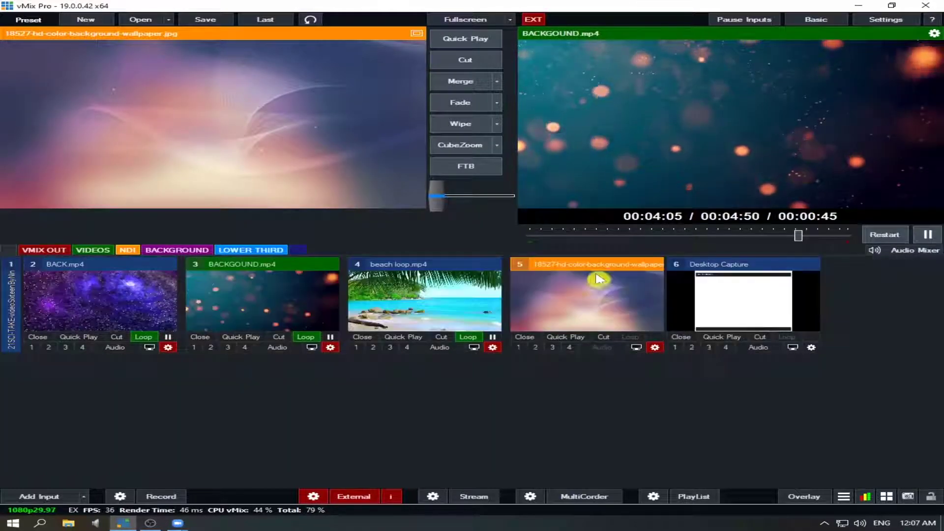
click(685, 337)
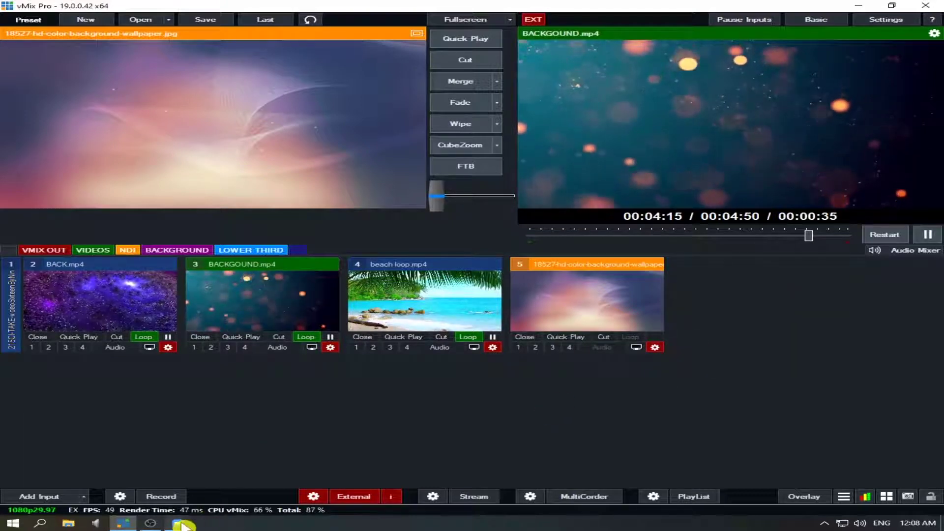
Open Zoom's advanced video settings from the meeting window.
mouse_move(183, 525)
click(253, 492)
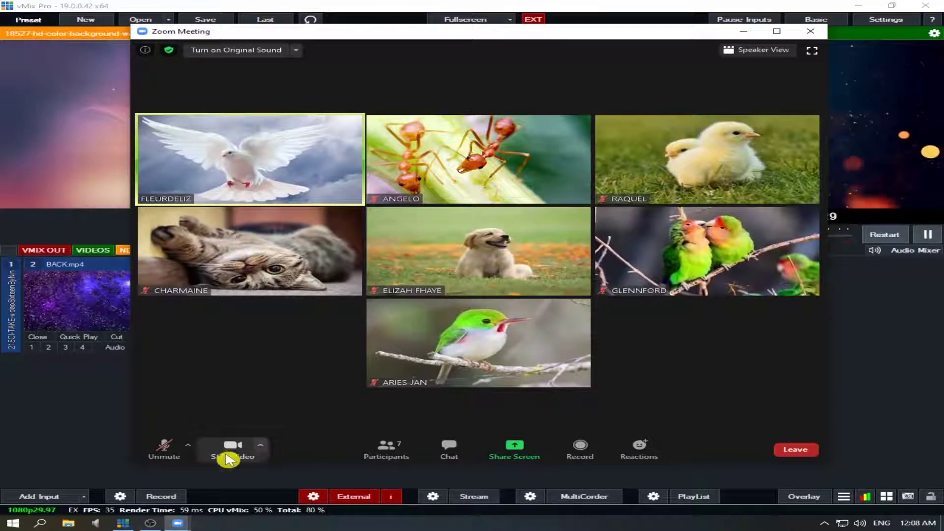
click(263, 449)
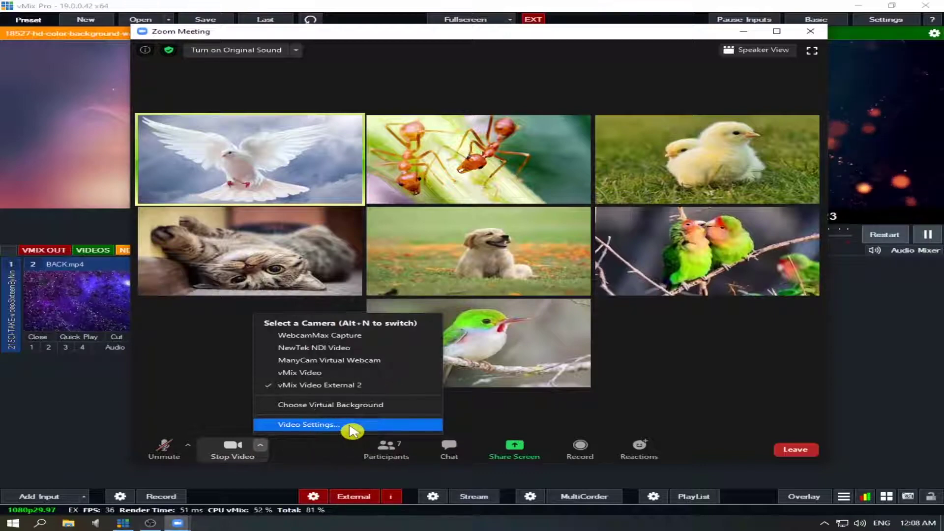
click(350, 427)
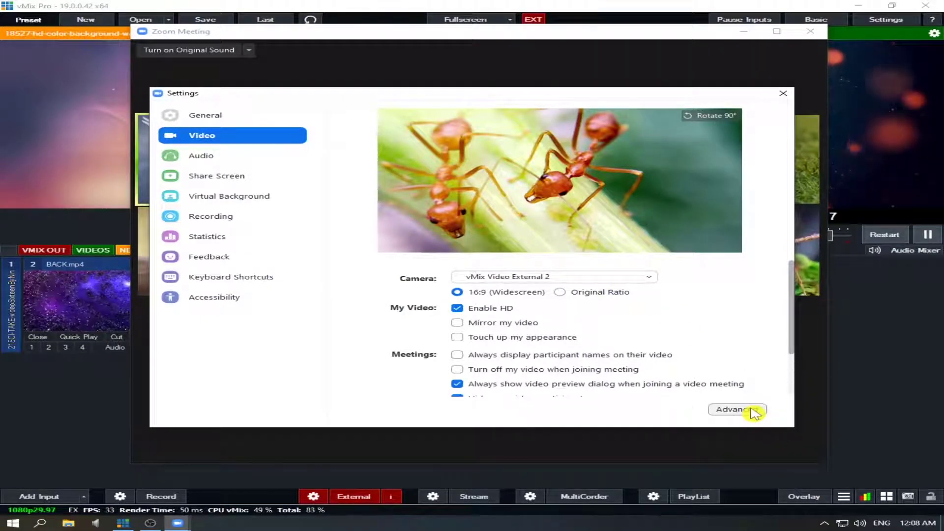
click(752, 410)
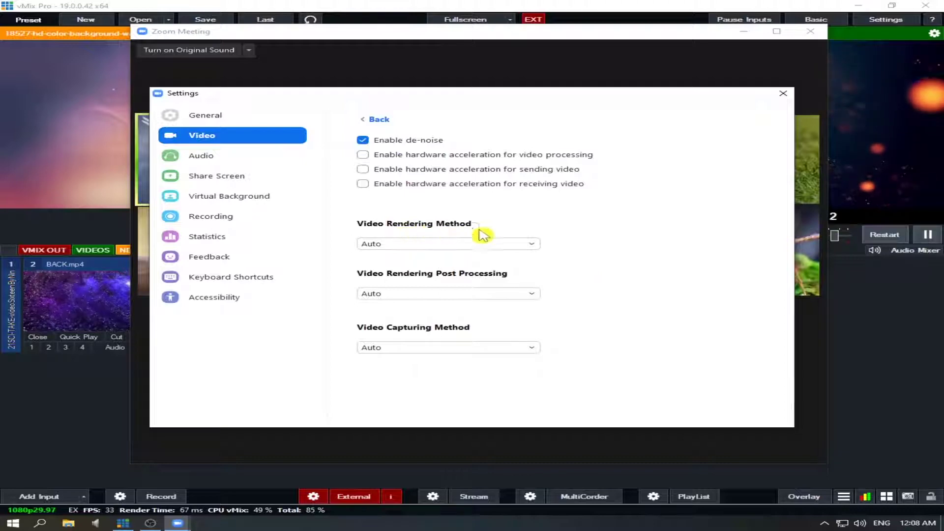
Set Video Rendering Method to GDI, close Settings, and leave the meeting.
click(529, 249)
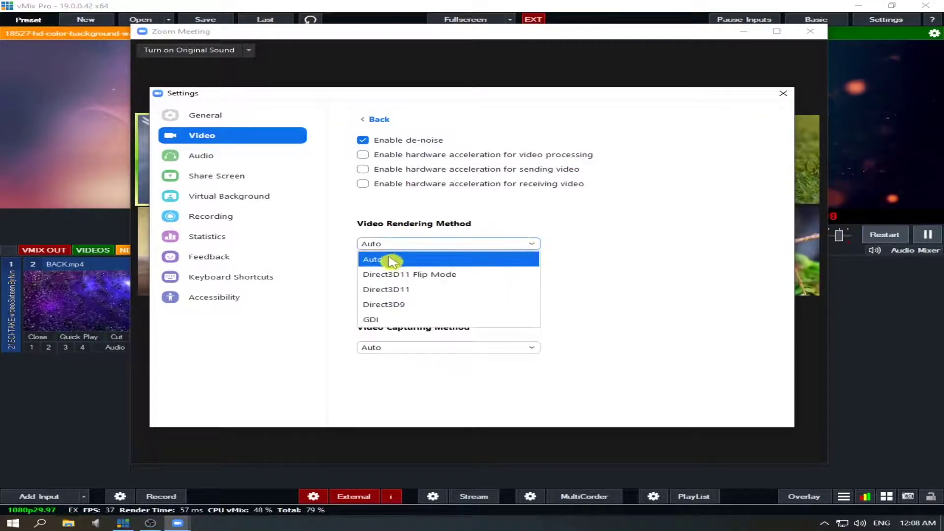
click(394, 321)
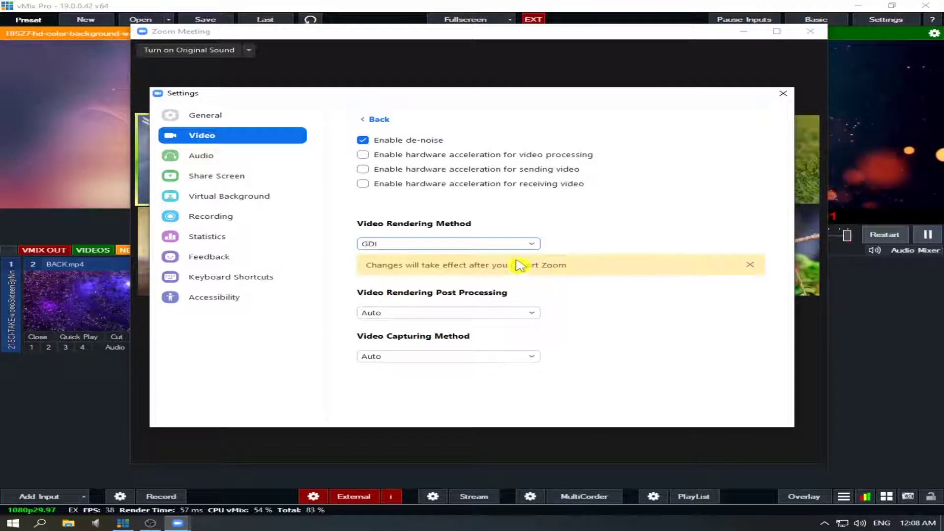
click(414, 245)
click(383, 320)
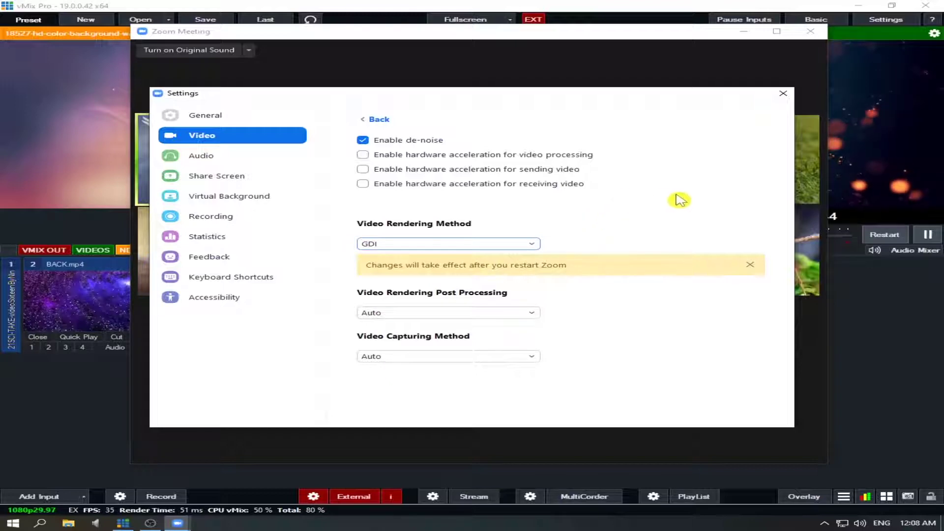
click(784, 95)
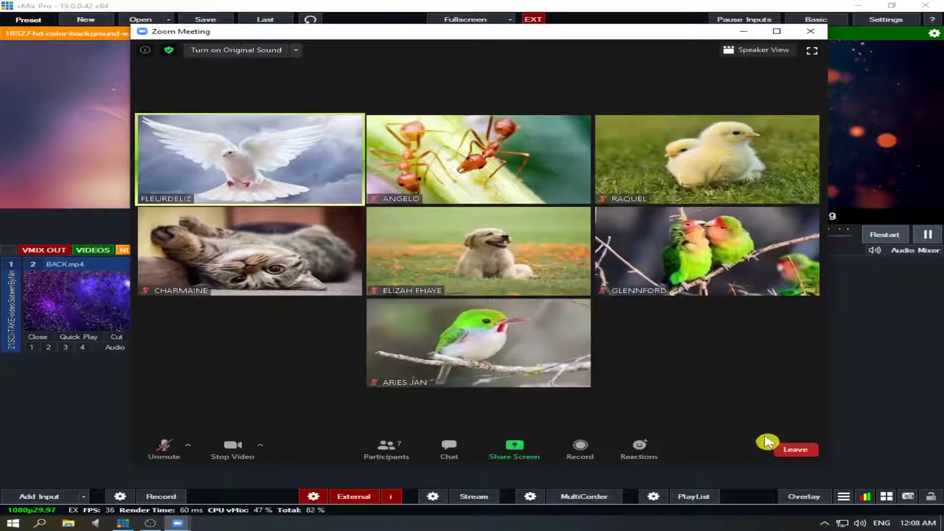
click(796, 449)
click(757, 420)
Exit Zoom from the system tray and relaunch it from the Start menu.
click(825, 523)
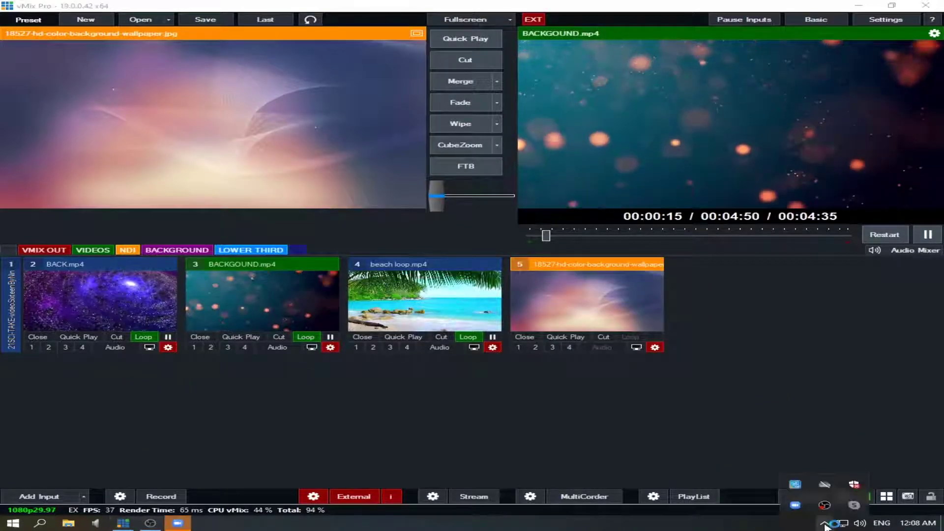
right_click(801, 507)
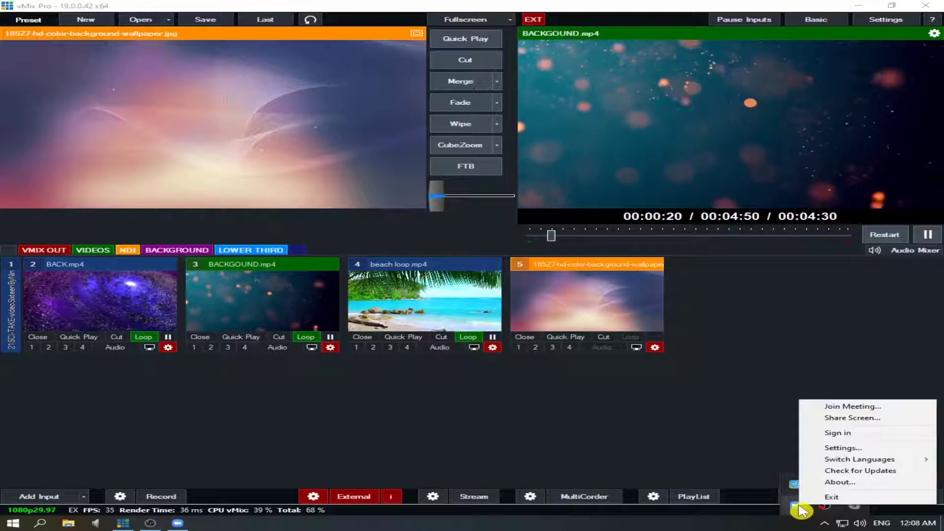
click(840, 498)
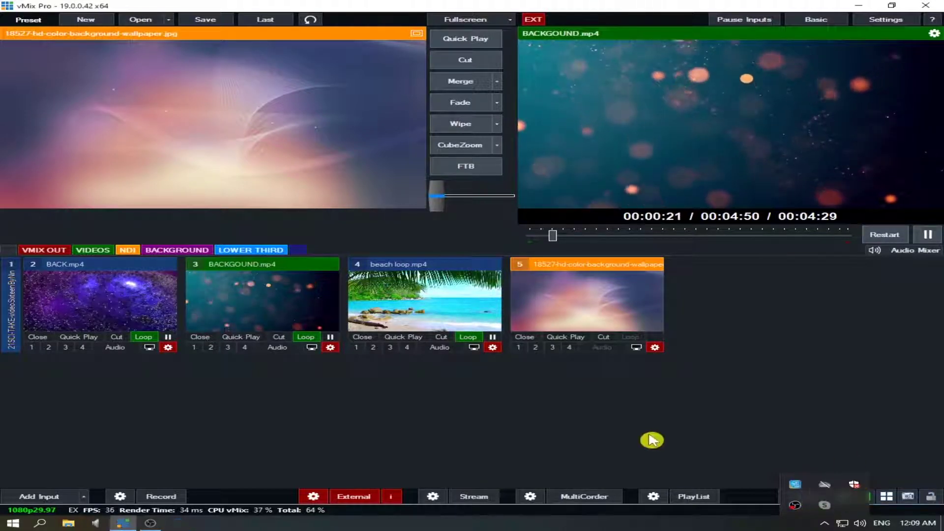
click(12, 522)
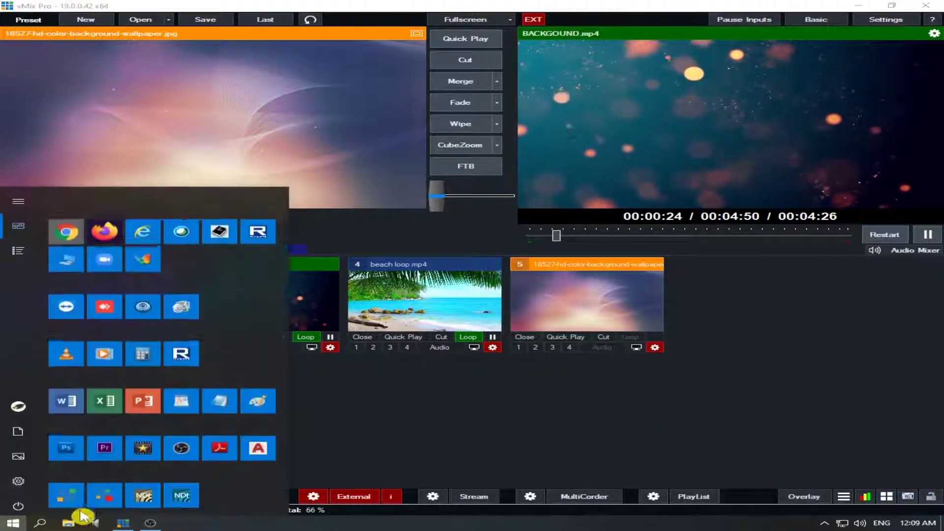
click(116, 250)
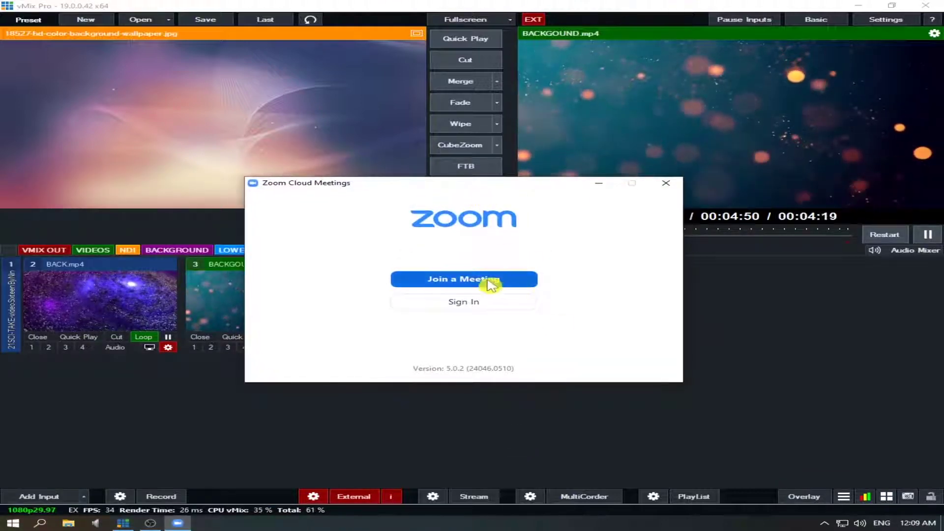
Rejoin the meeting by its meeting ID with video turned on.
click(489, 279)
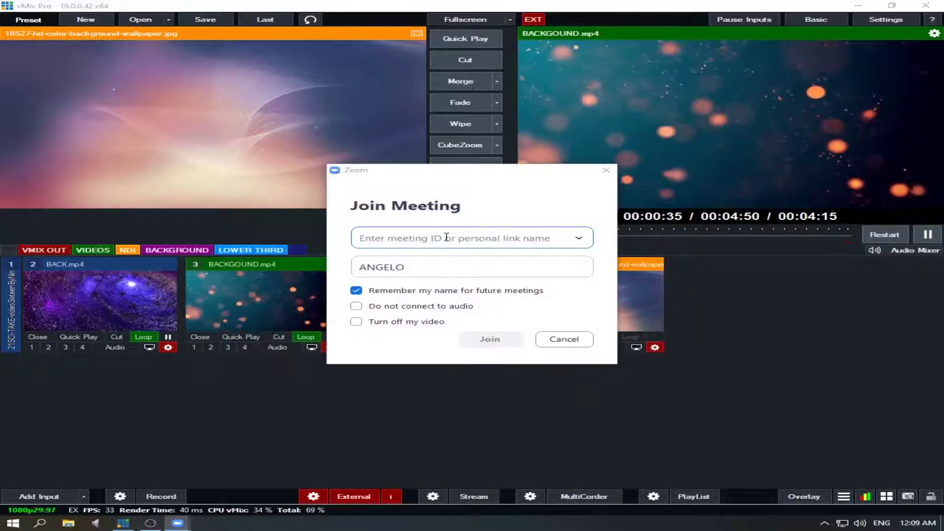
text(555 1)
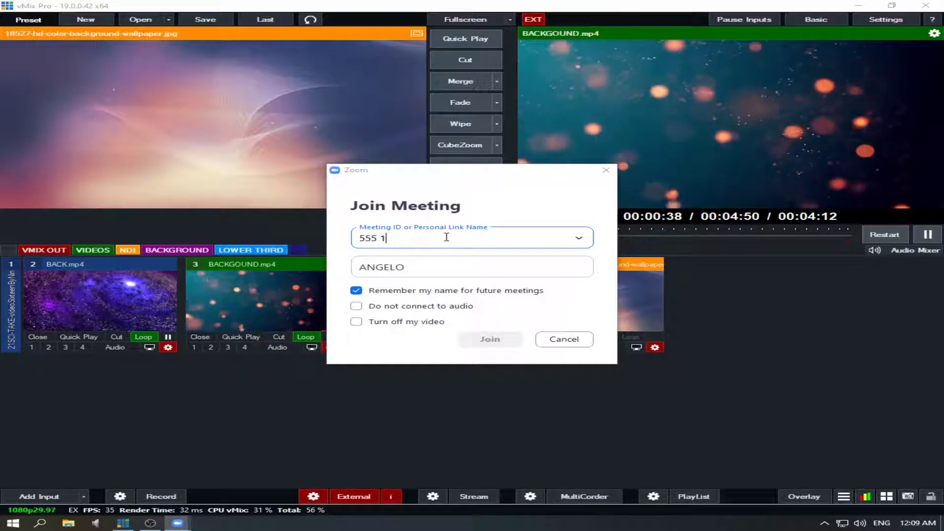
text(50 2000)
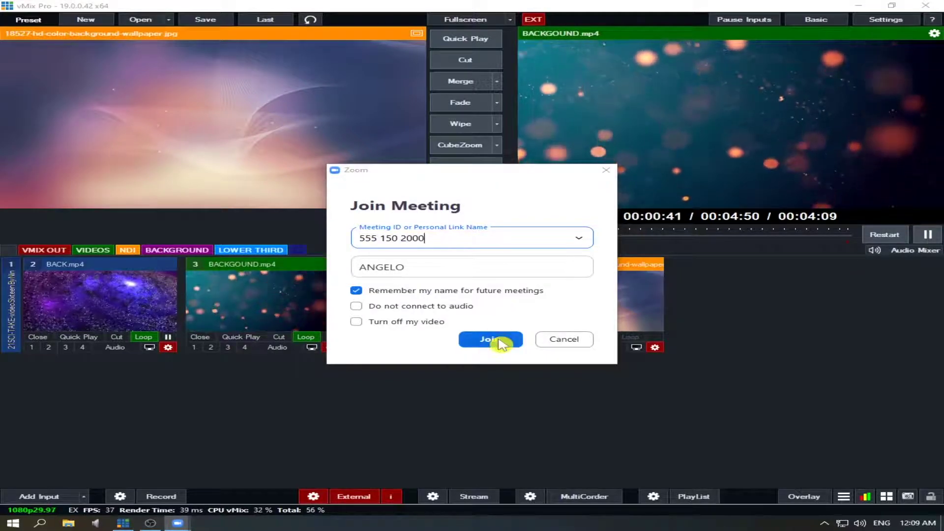
click(500, 340)
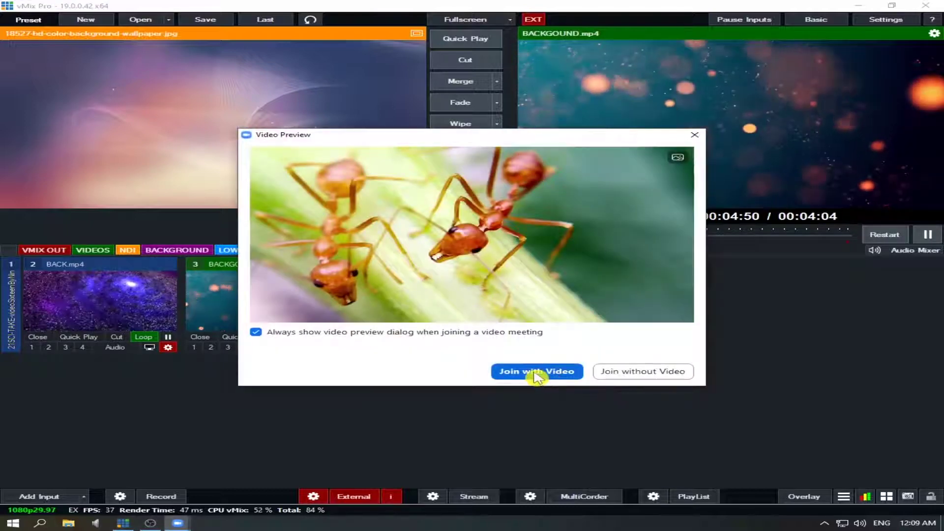
click(537, 374)
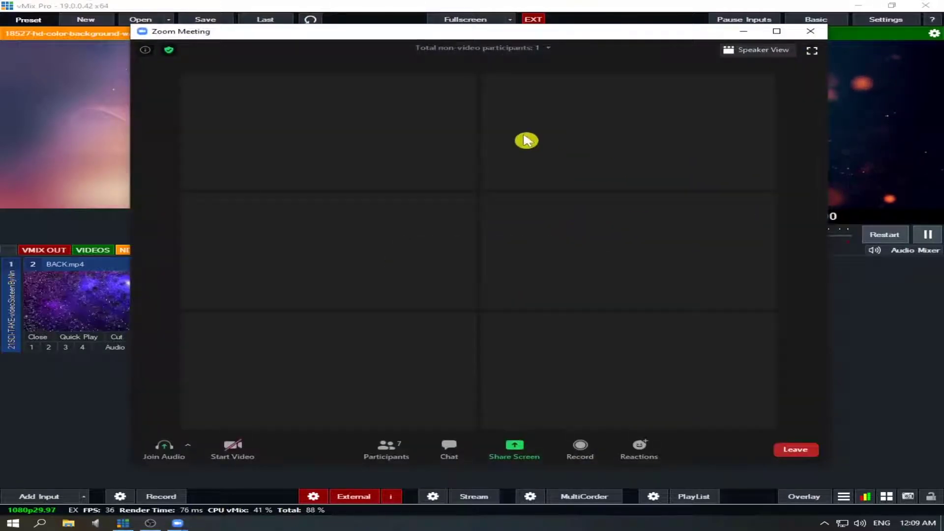
Move the Zoom meeting window left, widen it, hide the controls, and bring vMix forward.
drag(530, 38, 474, 41)
drag(773, 400, 780, 399)
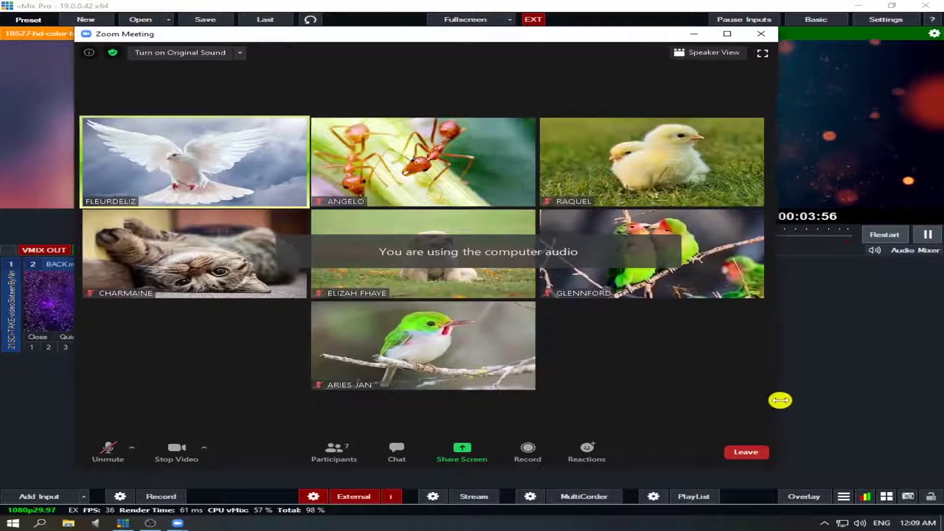
click(612, 315)
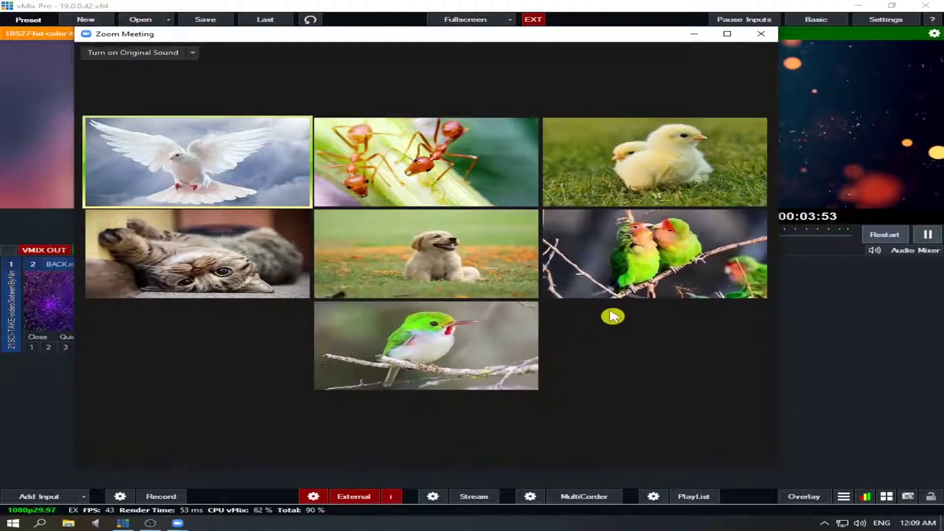
click(613, 316)
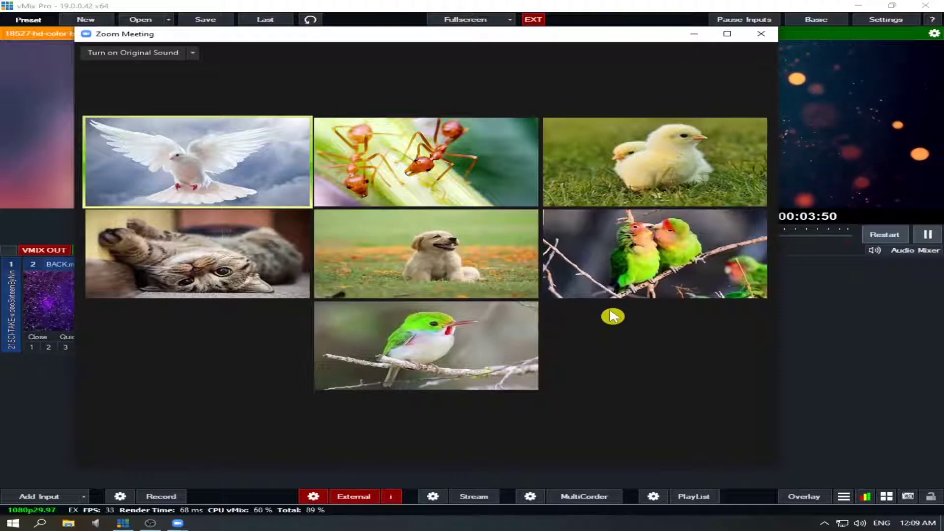
mouse_move(596, 317)
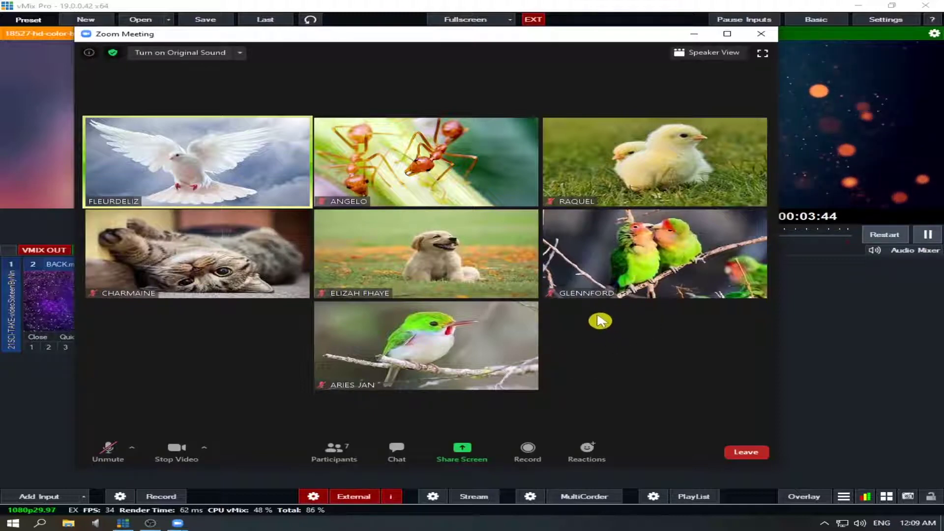
click(851, 339)
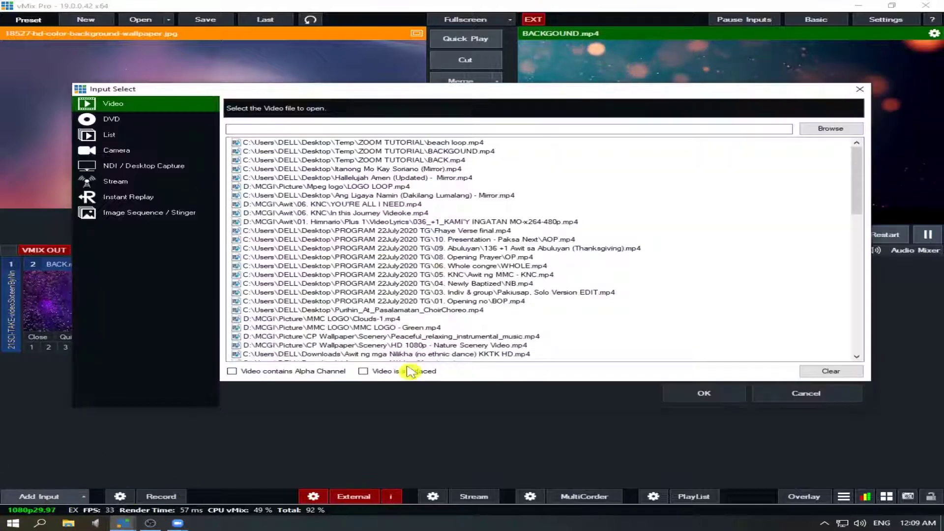
Capture the Zoom Meetings window as new Desktop Capture input 6 via Local Desktop Capture.
click(169, 167)
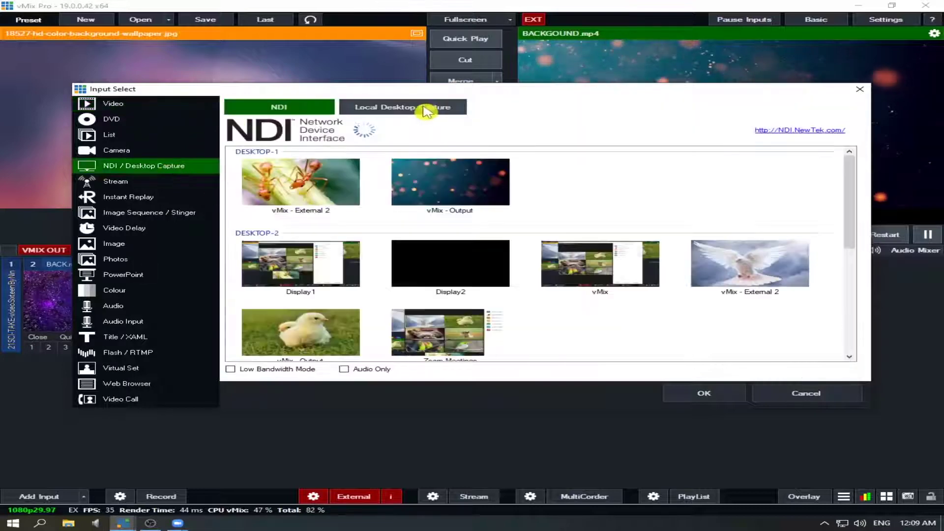
click(424, 111)
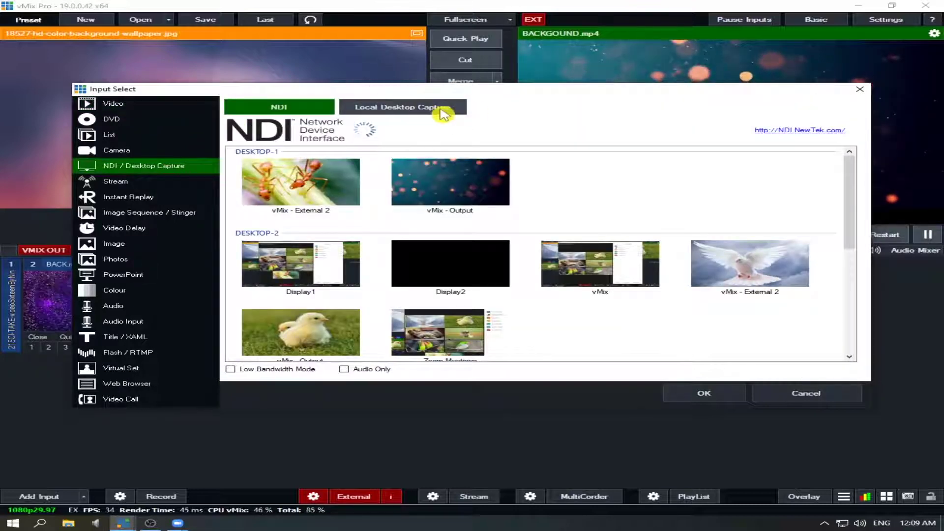
click(436, 114)
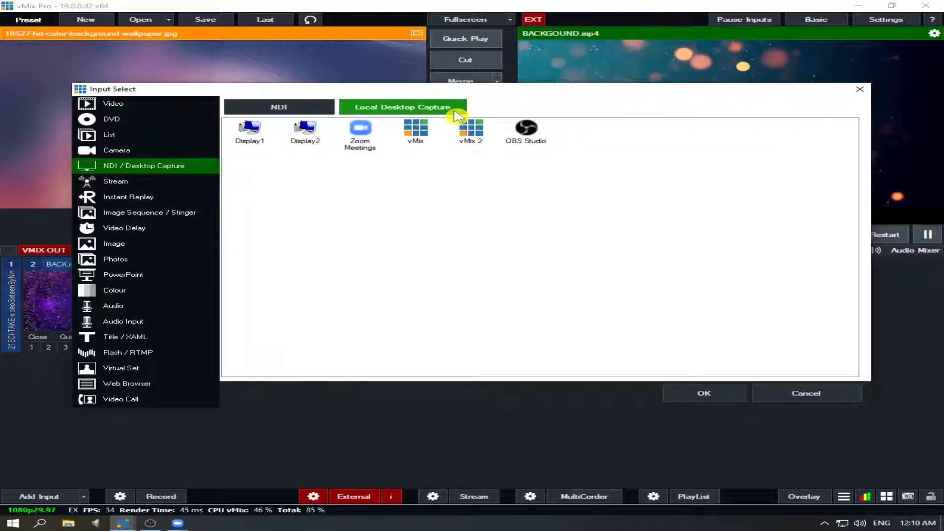
click(368, 136)
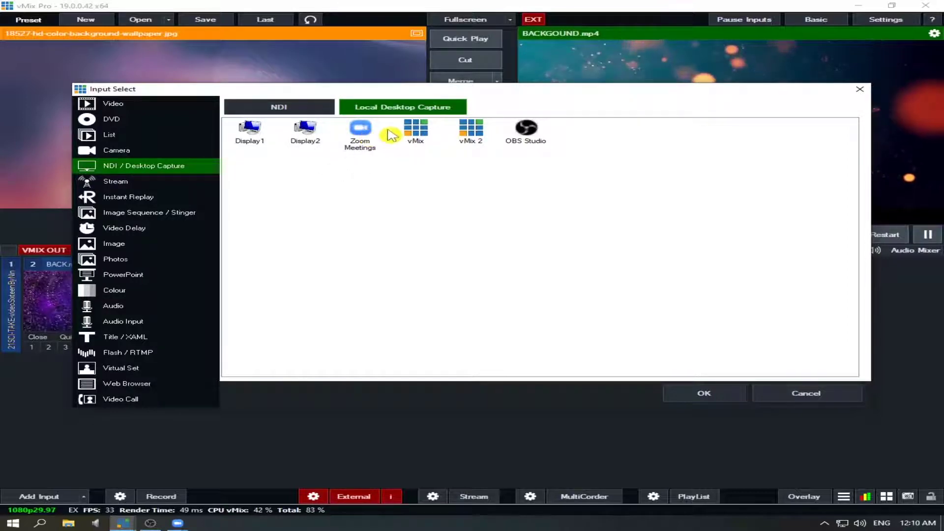
click(708, 396)
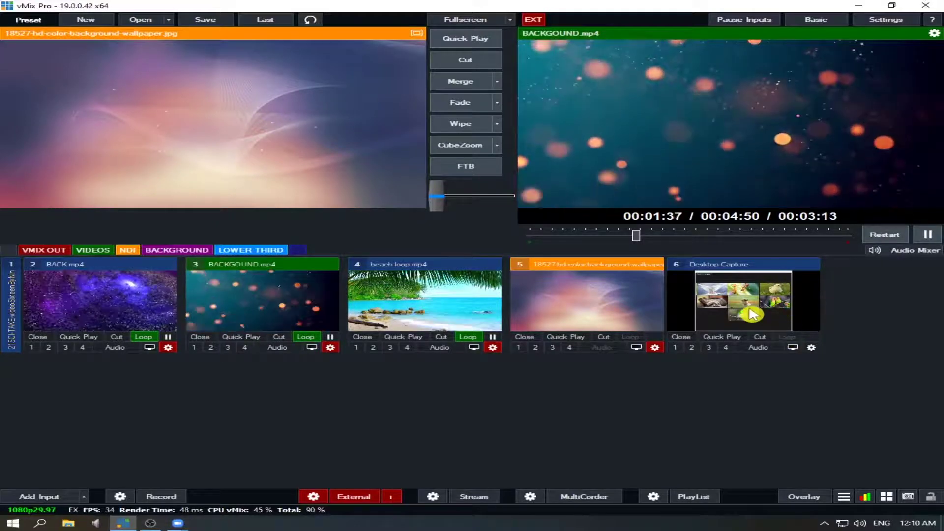
In the Desktop Capture's Position settings, crop its left, right and top edges.
click(813, 349)
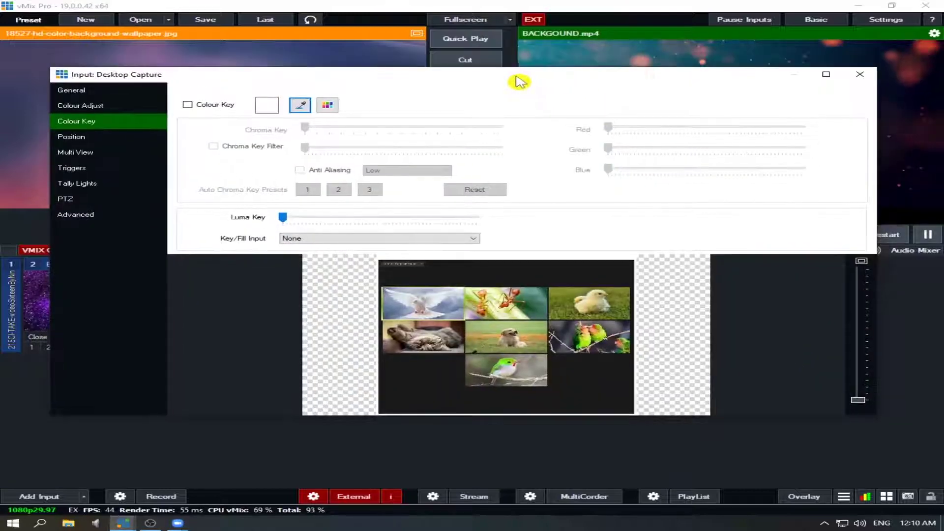
click(93, 91)
click(163, 140)
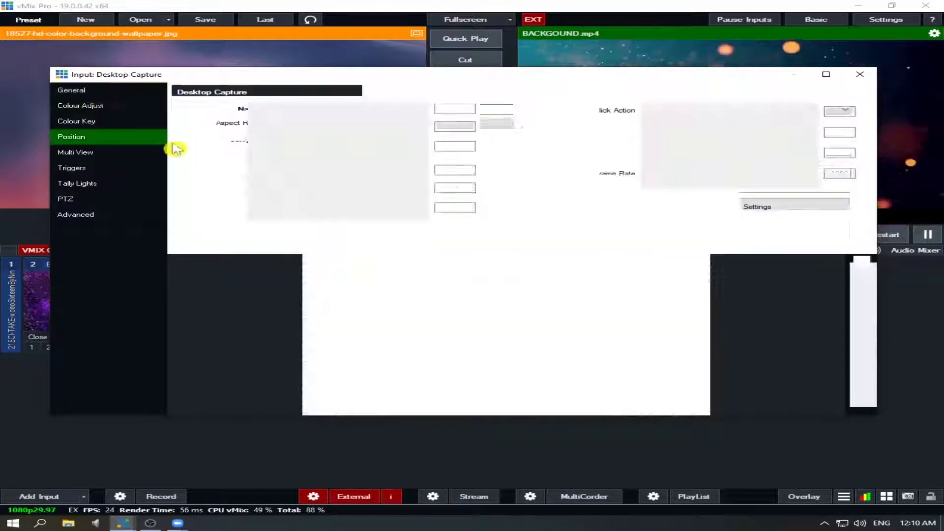
drag(652, 109, 656, 110)
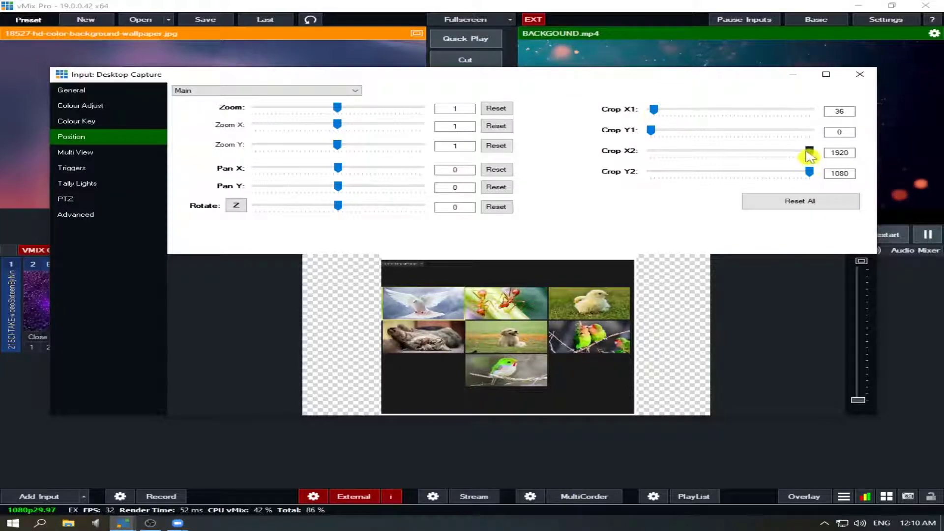
drag(810, 156, 784, 172)
drag(654, 132, 680, 138)
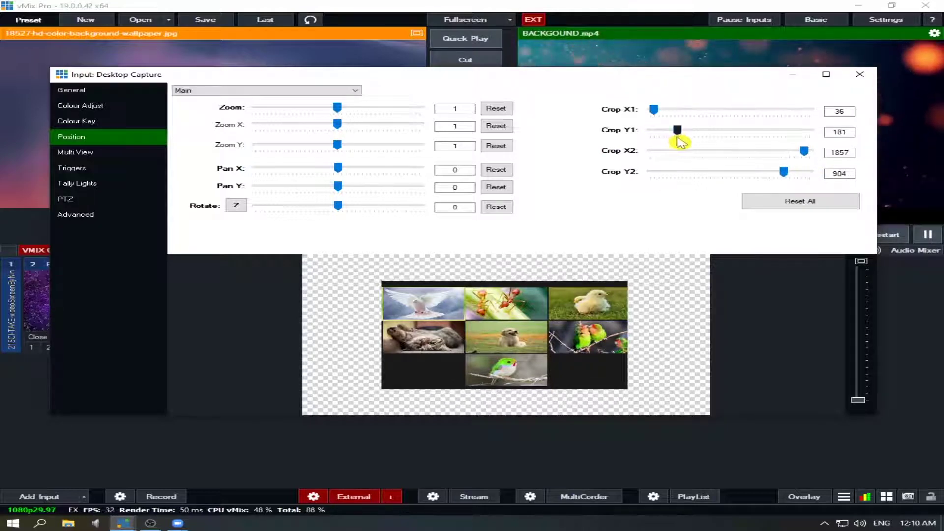
Zoom the gallery to 1.561, recentre it, and refine the top crop to 206.
drag(512, 332, 499, 336)
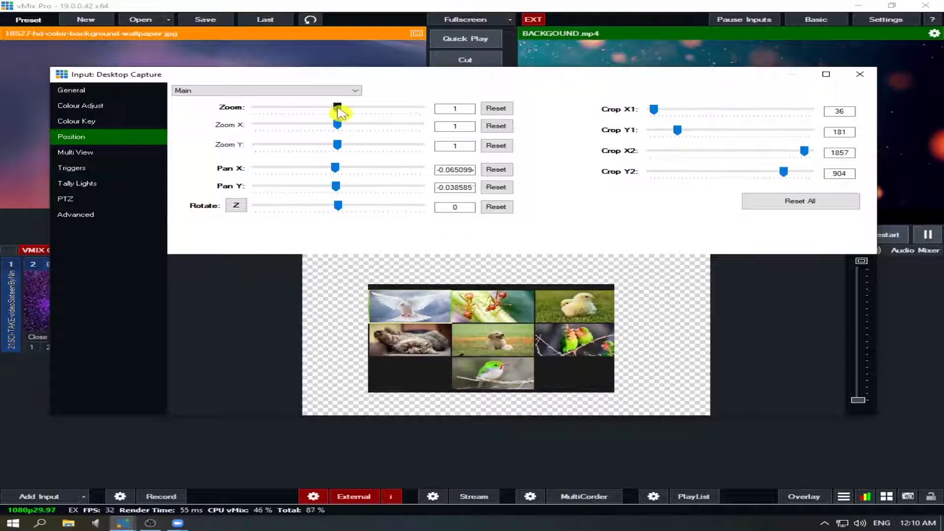
drag(342, 109, 348, 112)
drag(480, 323, 494, 329)
drag(352, 109, 355, 109)
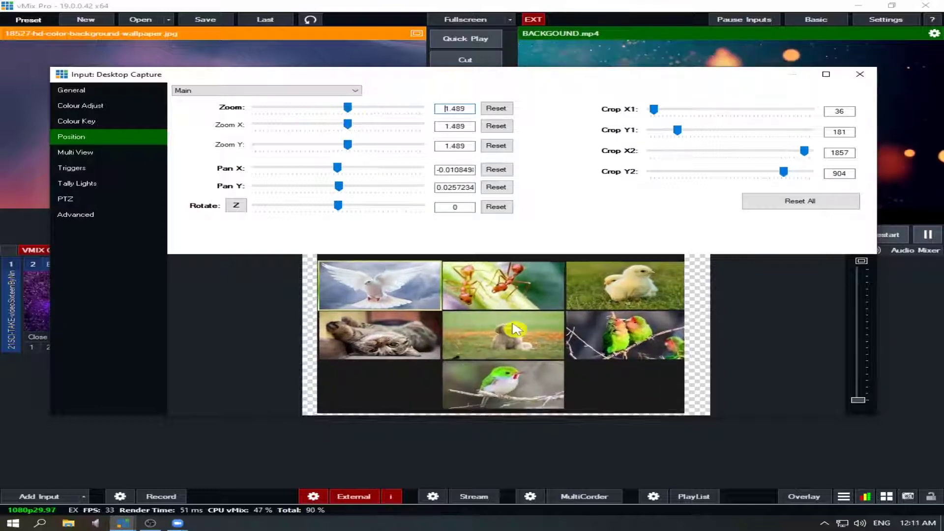
drag(679, 134, 684, 136)
drag(522, 334, 522, 333)
click(363, 123)
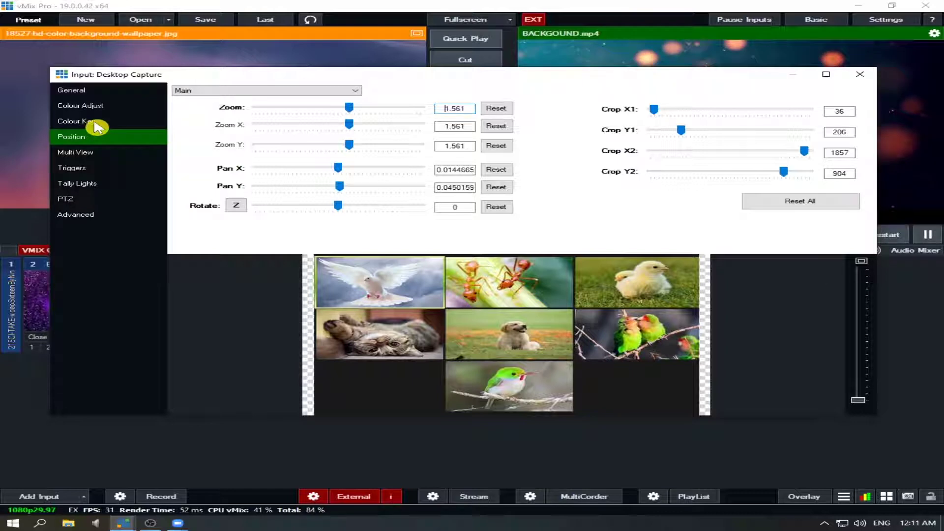
Enable Colour Key on the Desktop Capture, picking the black gallery background as the key colour.
click(98, 123)
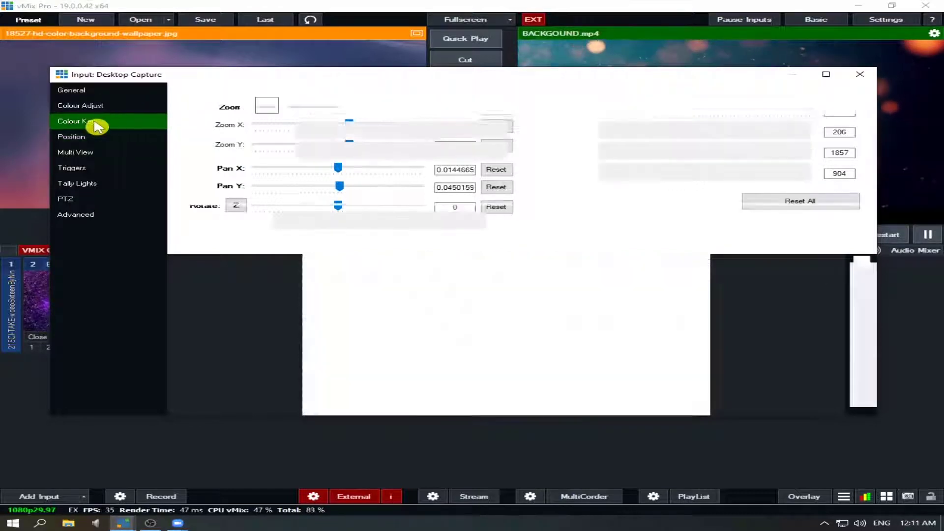
click(301, 106)
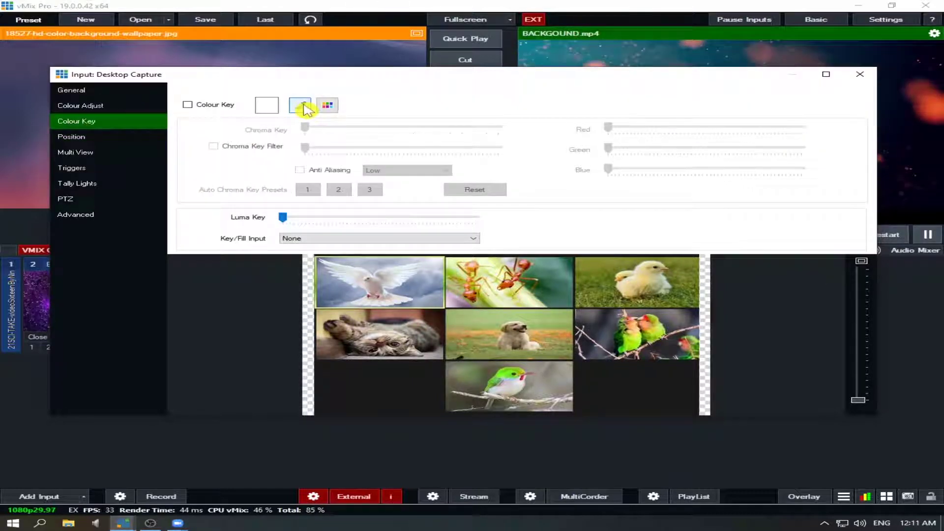
click(301, 106)
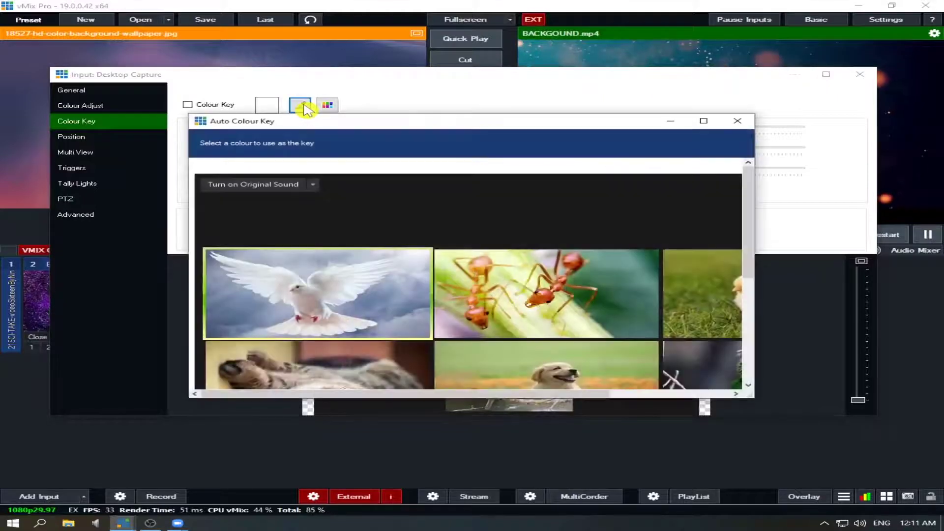
click(375, 198)
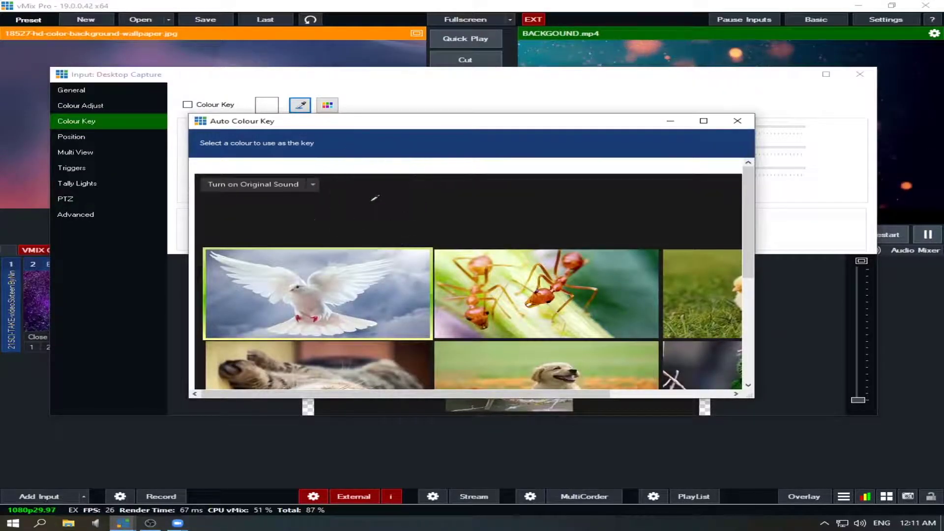
click(454, 212)
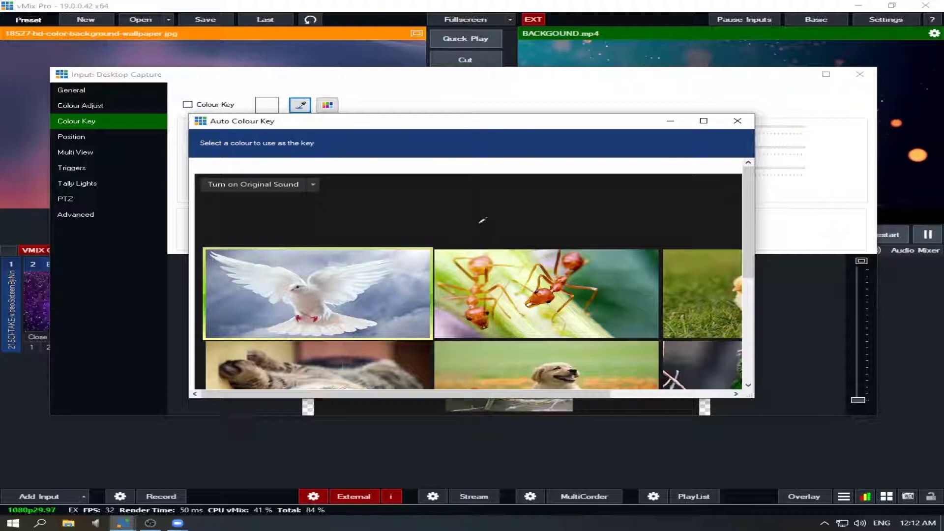
click(468, 223)
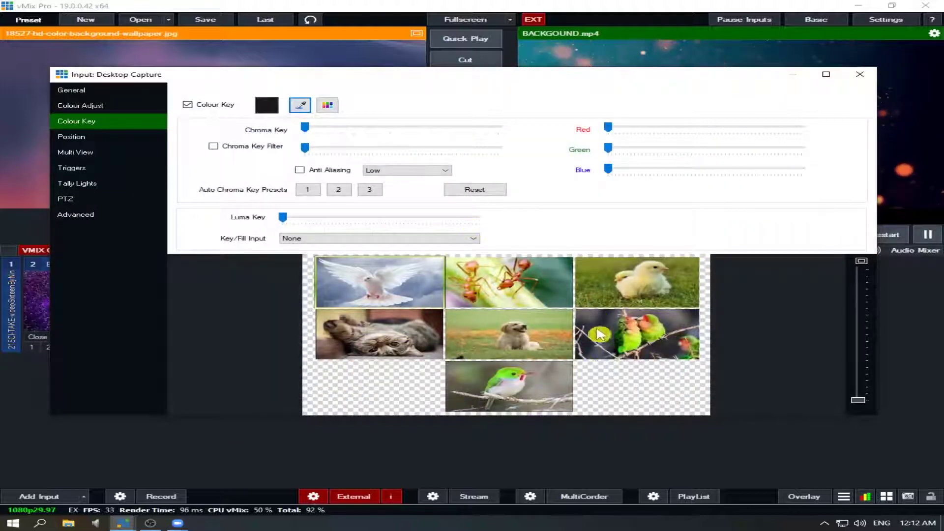
click(608, 374)
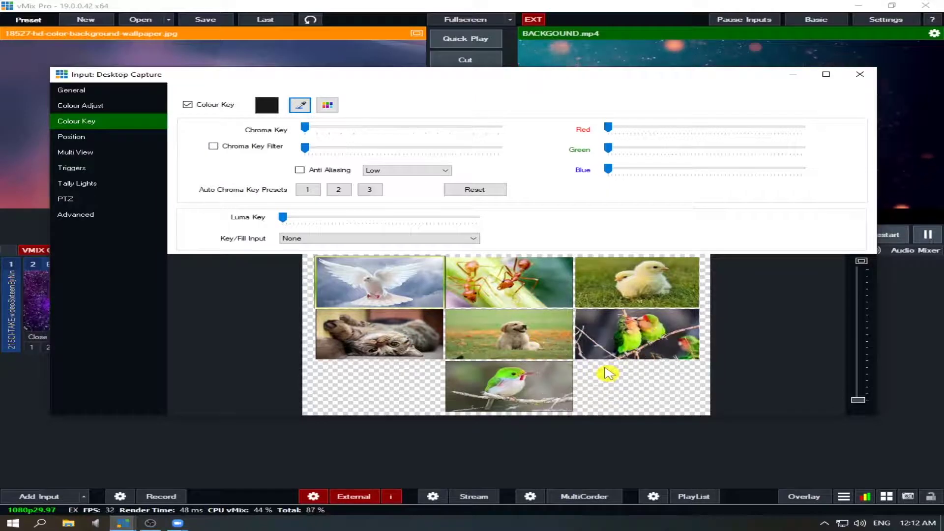
Overlay the keyed Desktop Capture gallery on the live BACKGOUND.mp4 output using overlay 1.
click(861, 77)
click(771, 313)
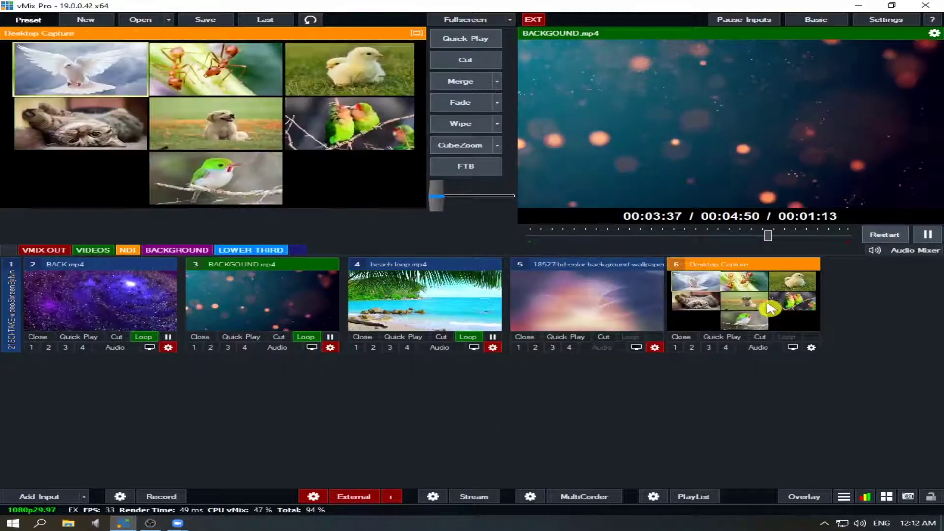
click(682, 348)
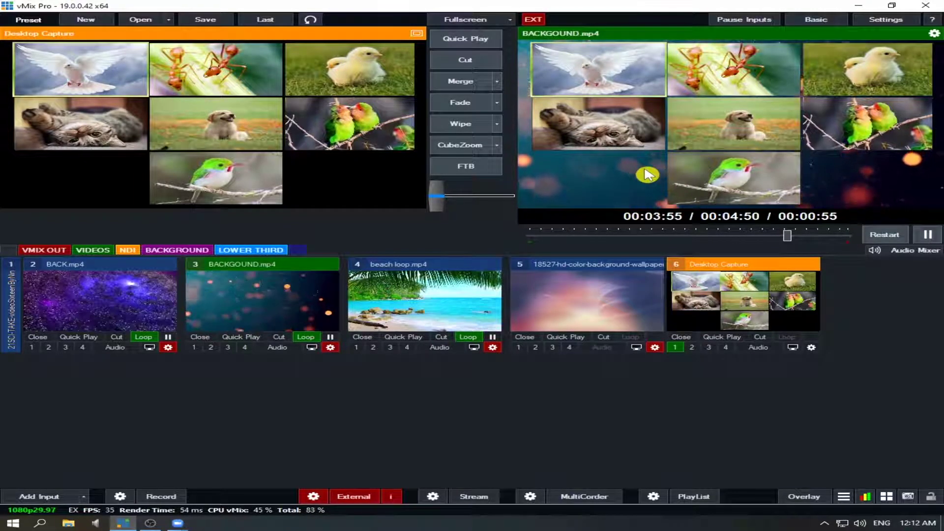
Fade the starry BACK.mp4 and then the beach loop.mp4 background to output under the gallery.
click(122, 300)
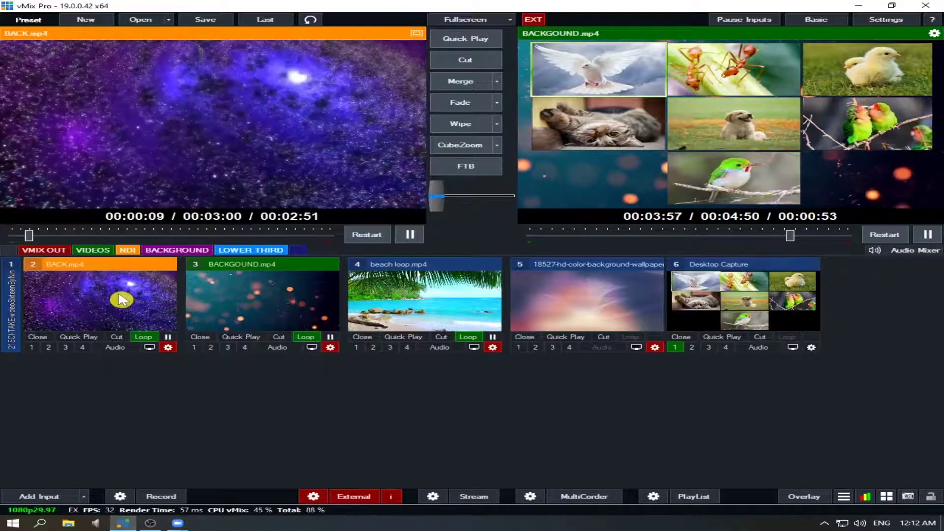
click(459, 105)
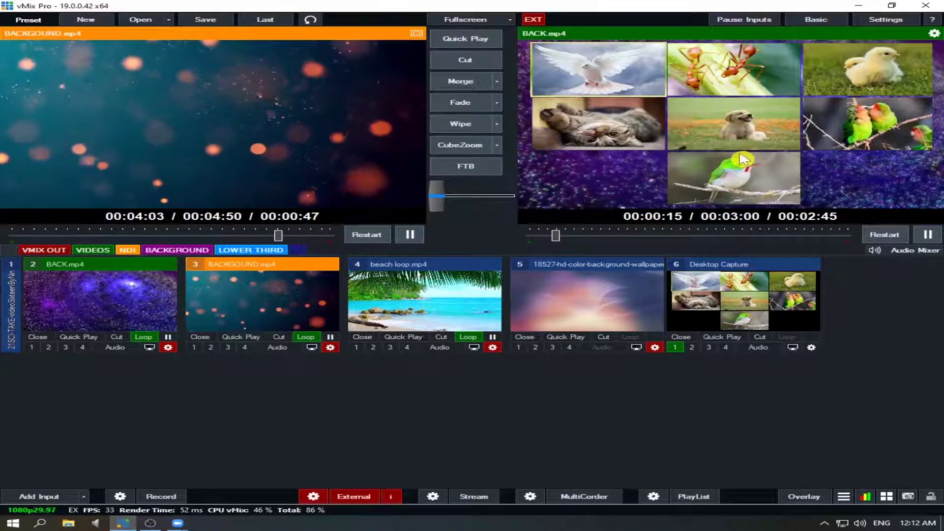
click(435, 308)
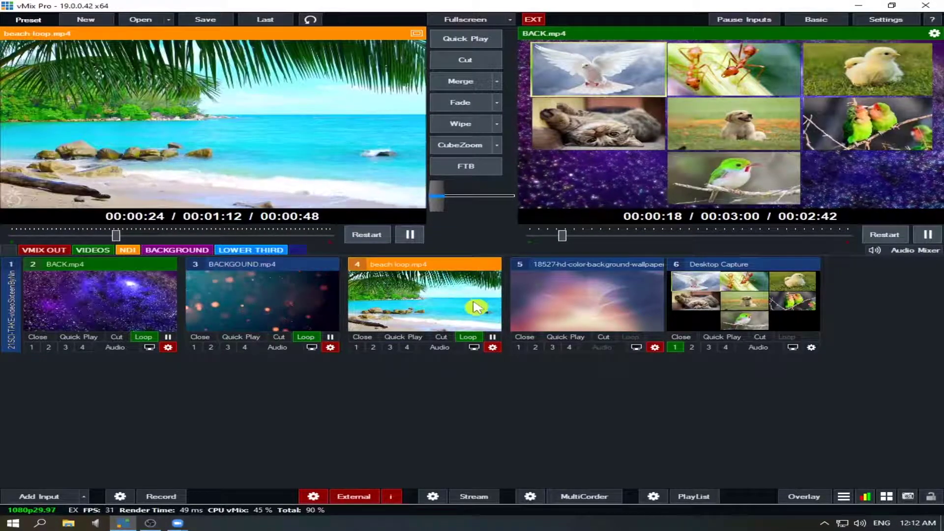
click(465, 104)
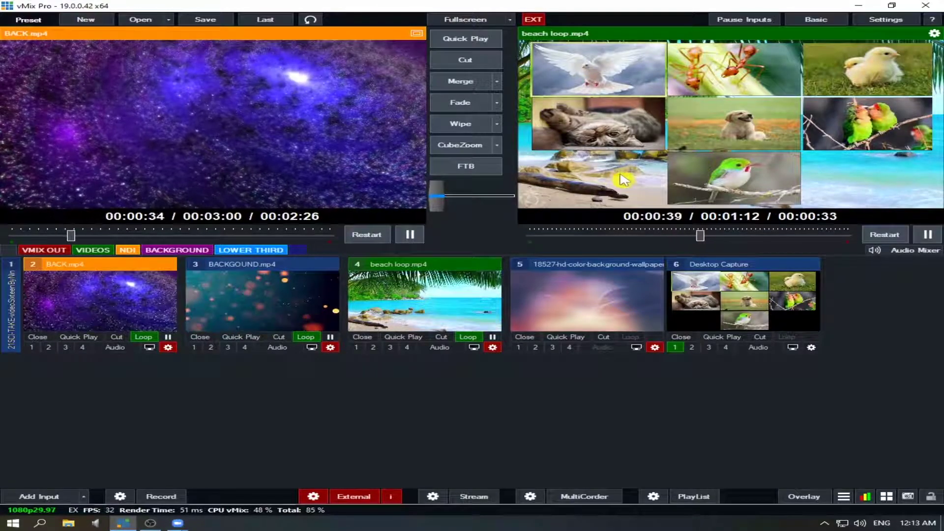
Fade the colour wallpaper background to output, then fade back to BACKGOUND.mp4.
click(593, 297)
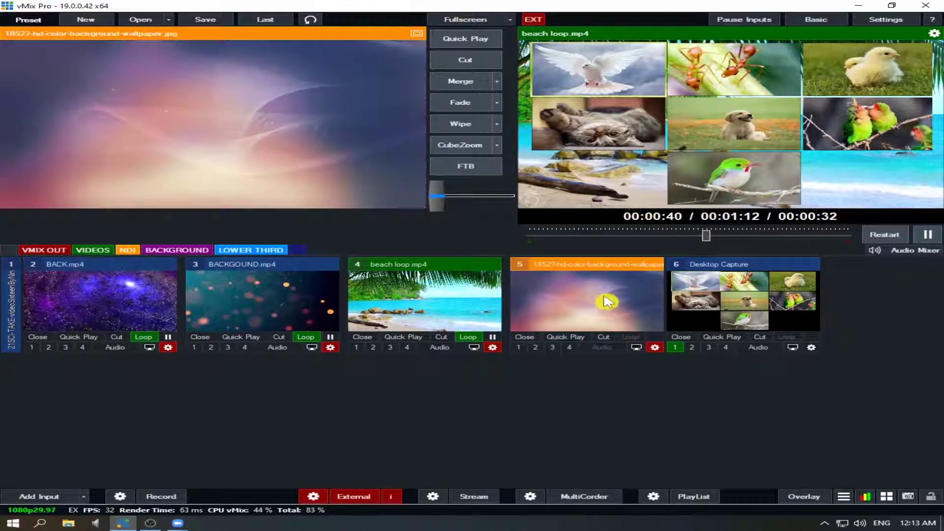
click(460, 104)
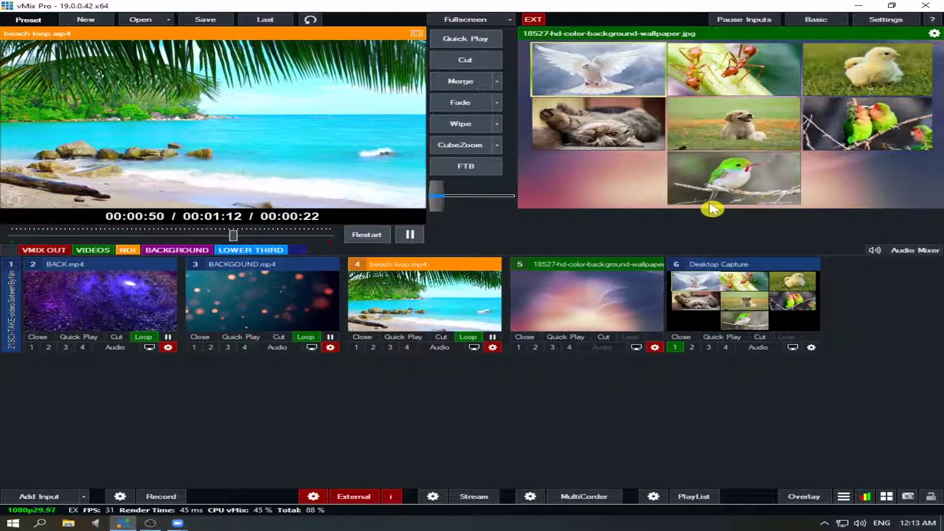
click(262, 300)
click(460, 103)
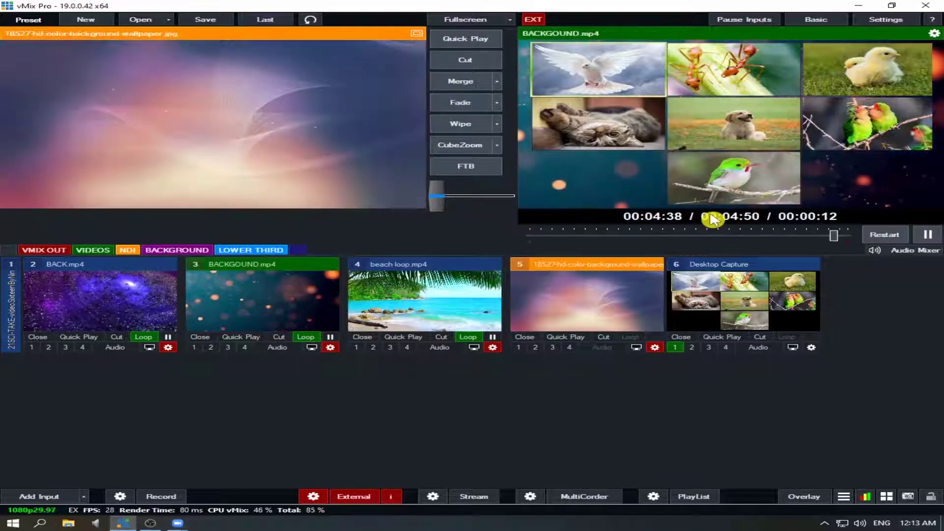